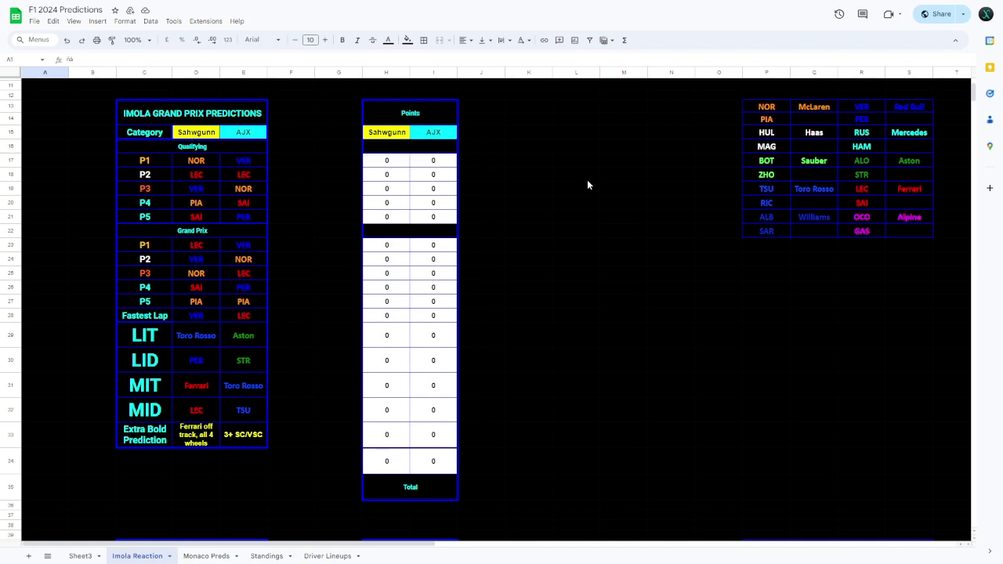
# Step: Check the coloured picks in the Miami table as a reference
pyautogui.click(244, 161)
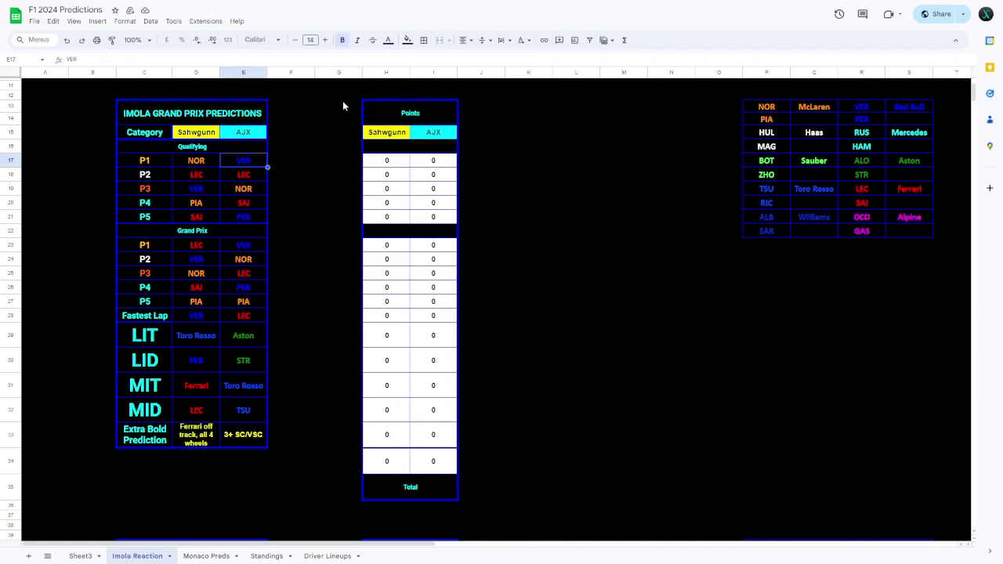
pyautogui.scroll(3, 412, 152)
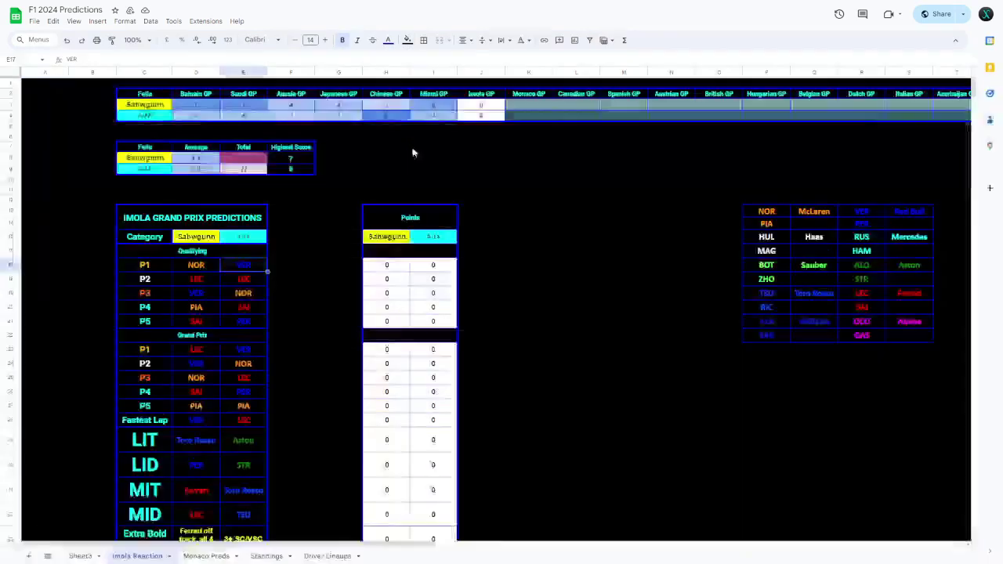
pyautogui.scroll(-6, 412, 152)
pyautogui.click(252, 441)
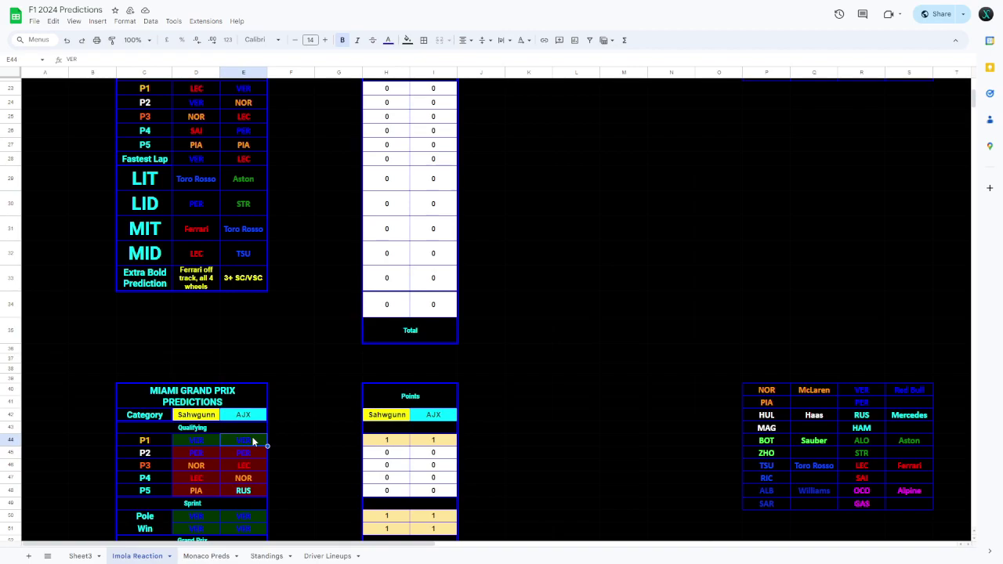
pyautogui.scroll(3, 272, 212)
# Step: Fill the correct VER pick in E17 dark green
pyautogui.click(246, 214)
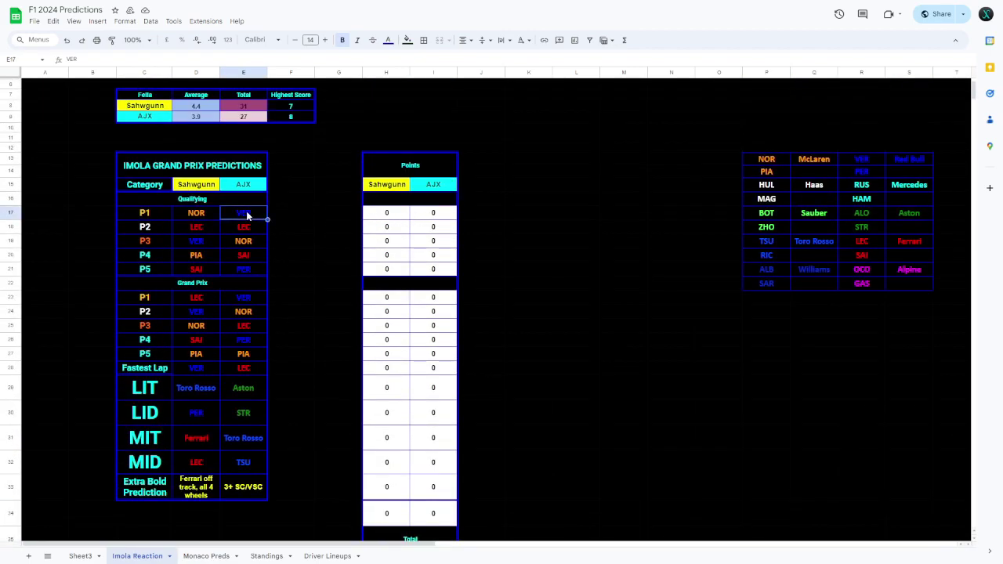
pyautogui.click(407, 40)
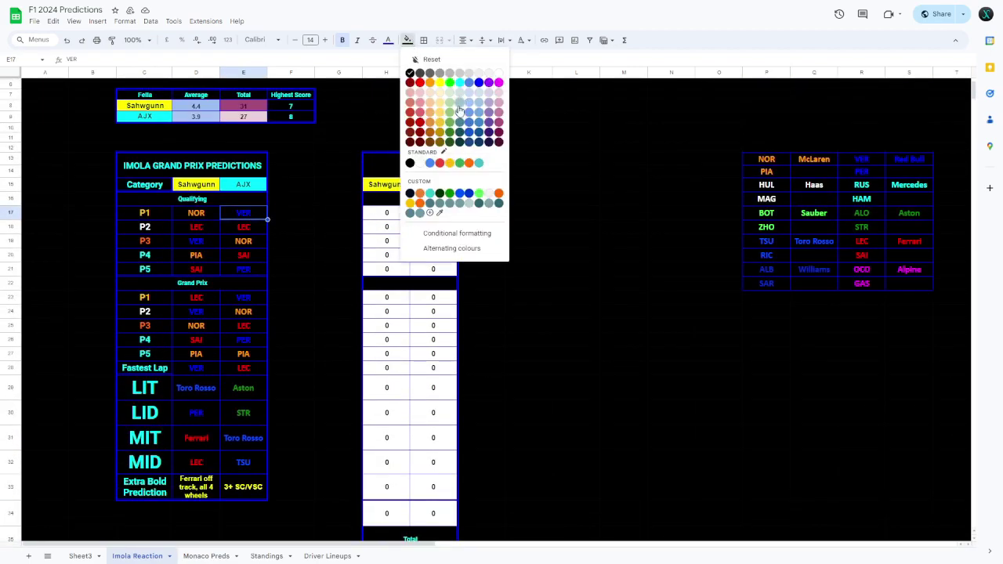
pyautogui.click(450, 194)
pyautogui.click(408, 40)
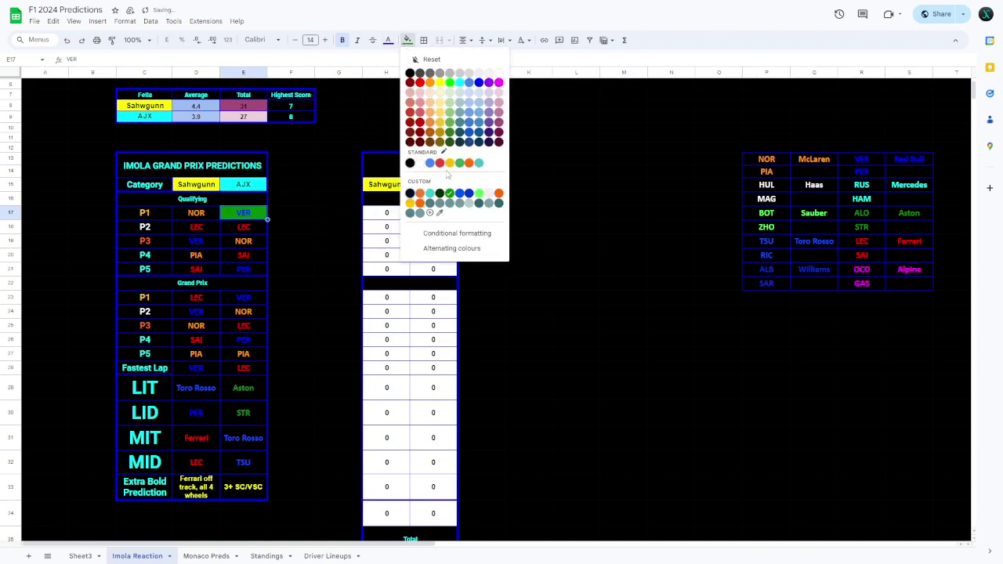
pyautogui.click(450, 203)
# Step: Fill both wrong P2 picks in row 18 dark red
pyautogui.click(262, 231)
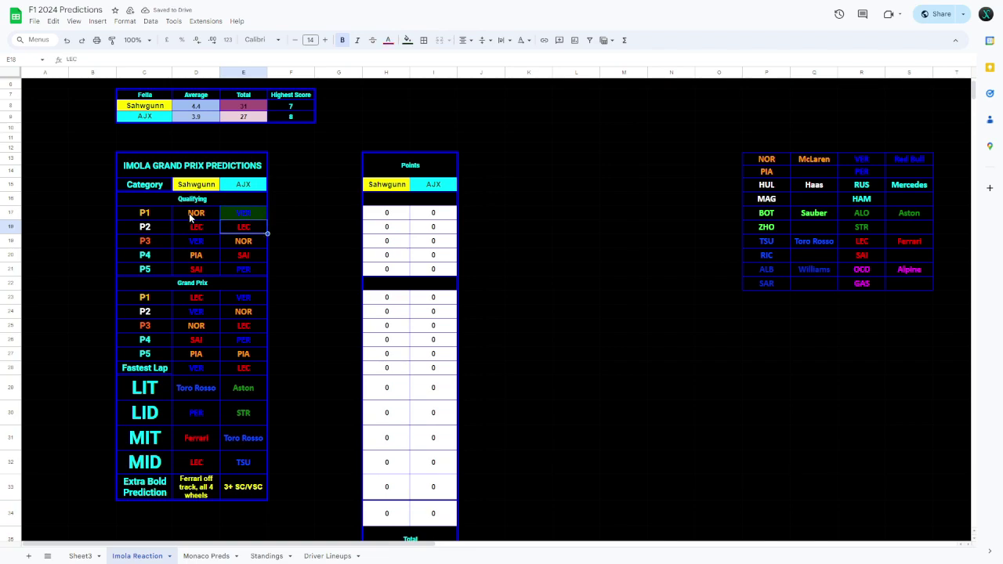
pyautogui.click(216, 218)
pyautogui.click(257, 231)
pyautogui.moveTo(209, 226); pyautogui.dragTo(246, 230)
pyautogui.click(408, 40)
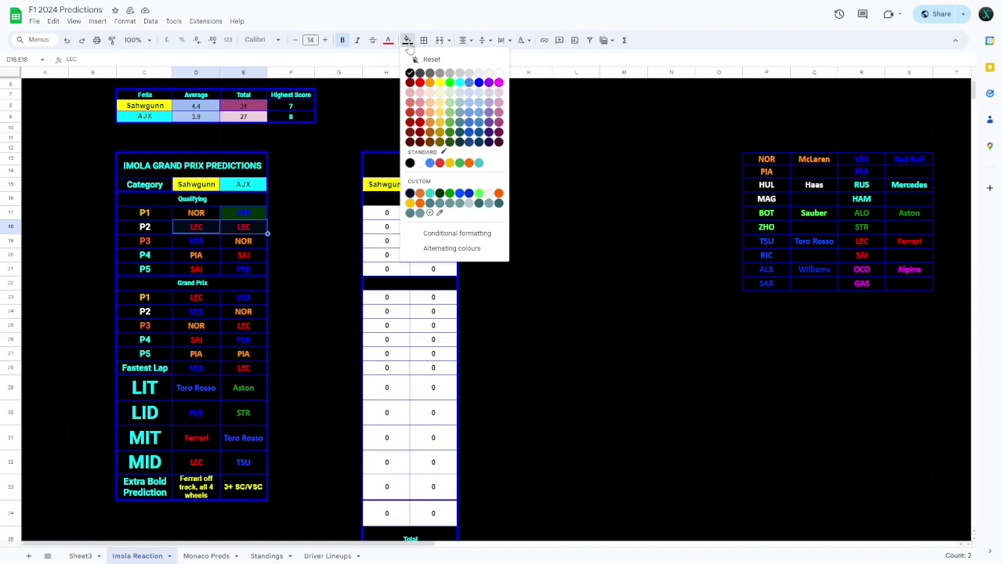
pyautogui.click(420, 132)
# Step: Fill the wrong NOR pick in D17 dark red
pyautogui.click(216, 213)
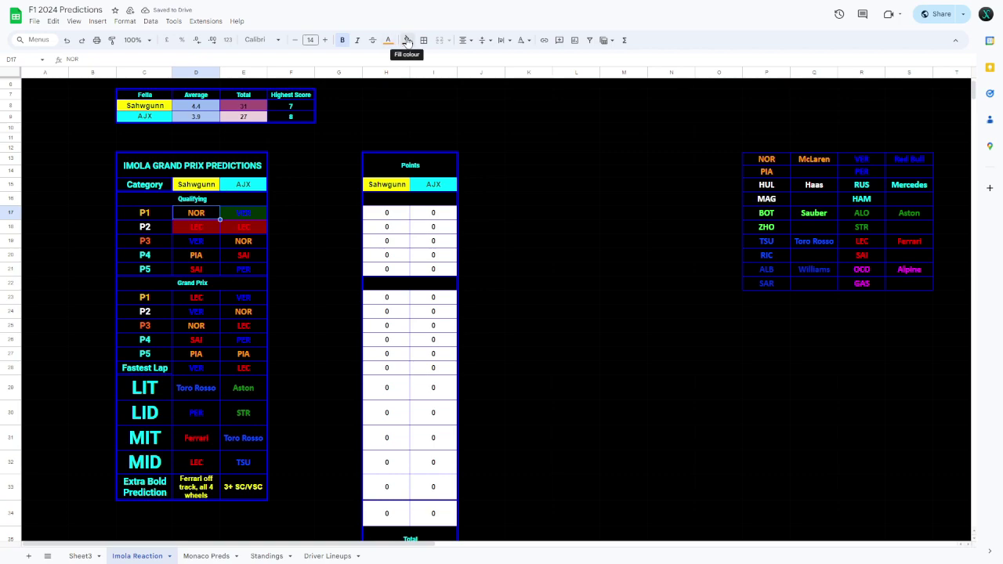
pyautogui.click(406, 40)
pyautogui.click(440, 163)
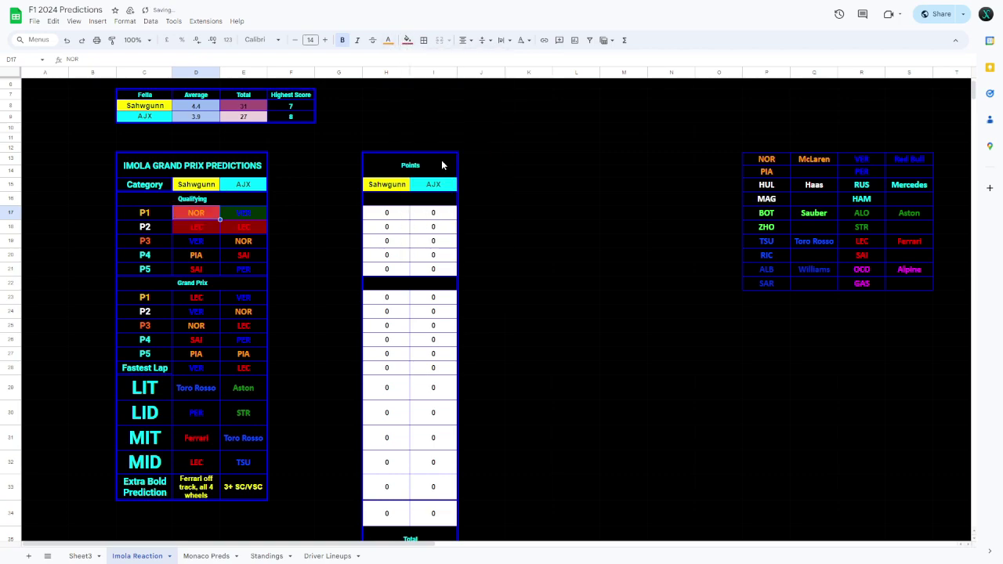
pyautogui.click(408, 41)
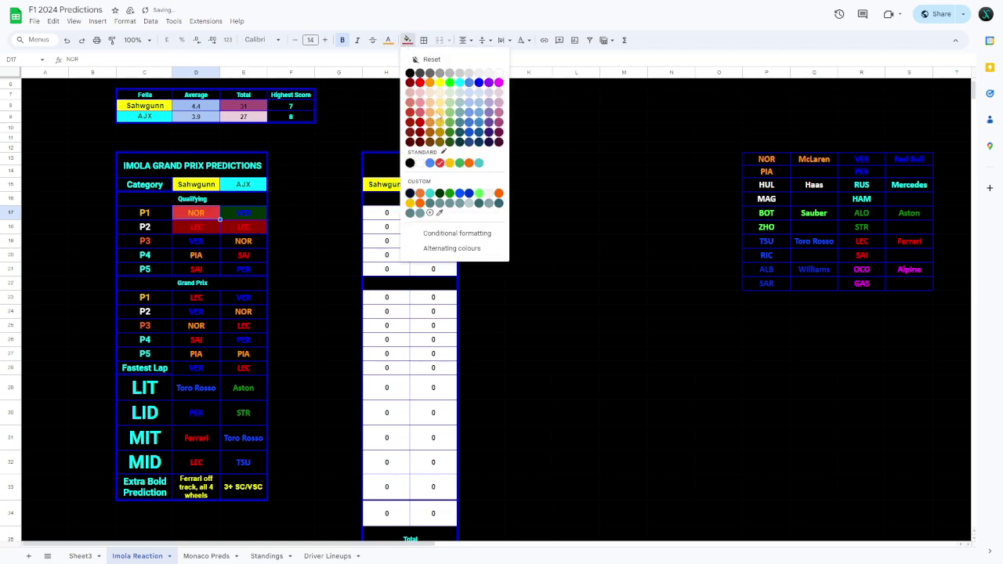
pyautogui.click(420, 134)
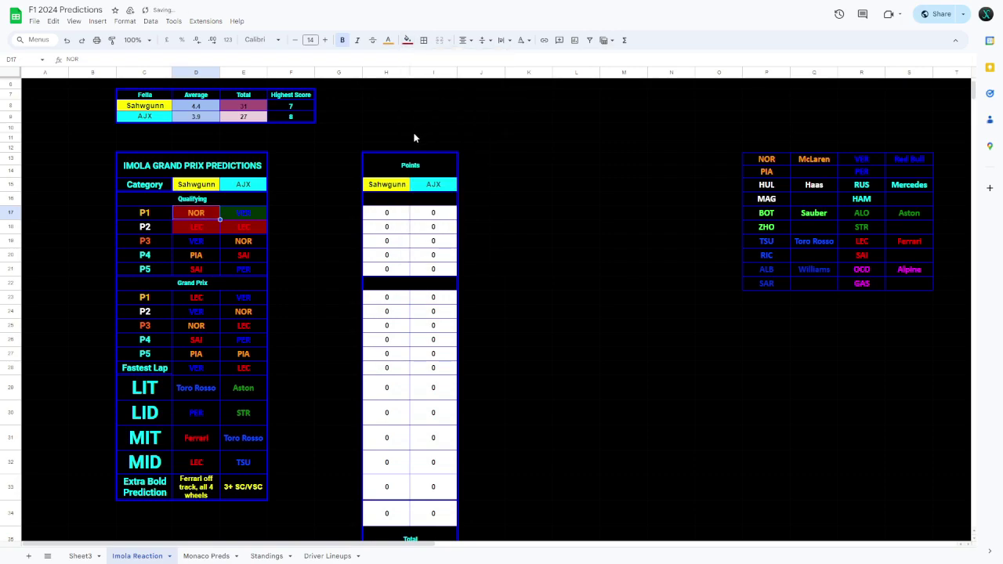
# Step: Fill the correct NOR pick in E19 dark green
pyautogui.click(242, 270)
pyautogui.click(245, 246)
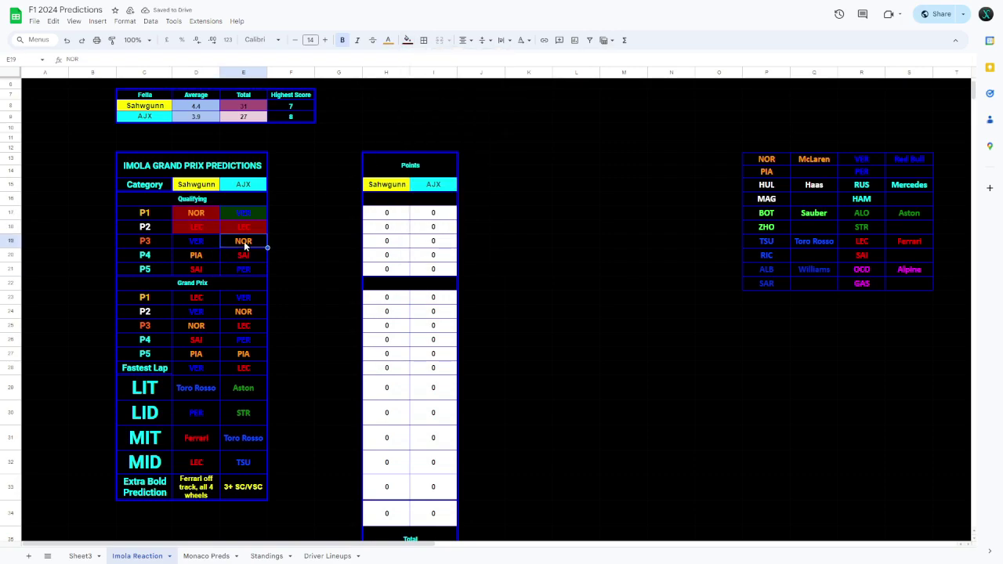
pyautogui.click(407, 40)
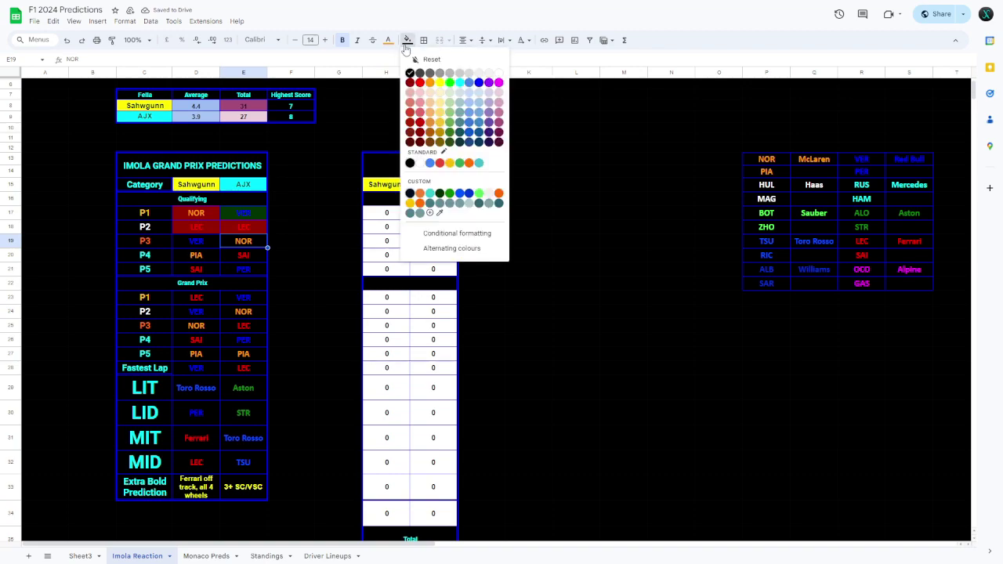
pyautogui.click(440, 193)
pyautogui.click(304, 245)
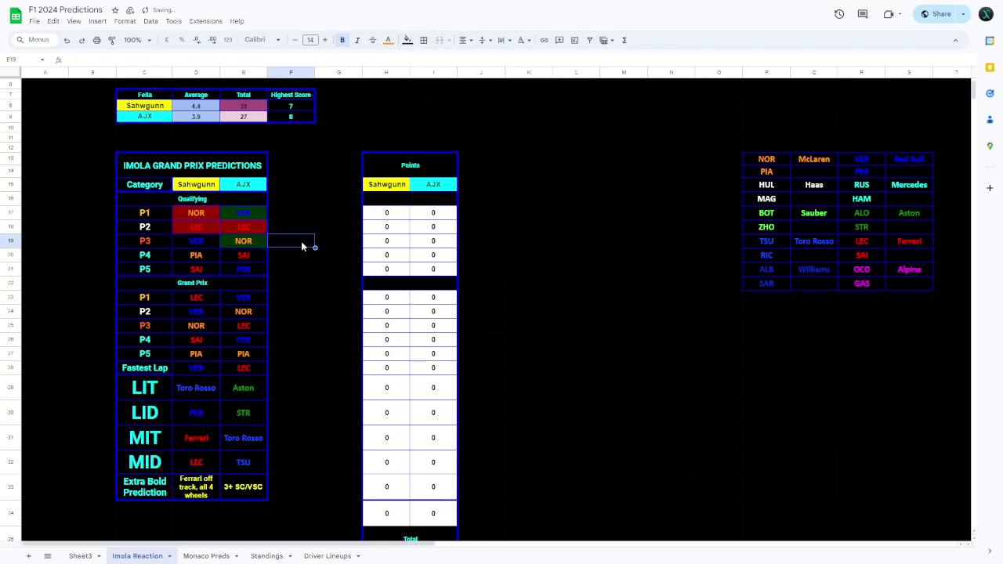
# Step: Fill the wrong VER and PIA picks in D19:D20 dark red
pyautogui.click(210, 248)
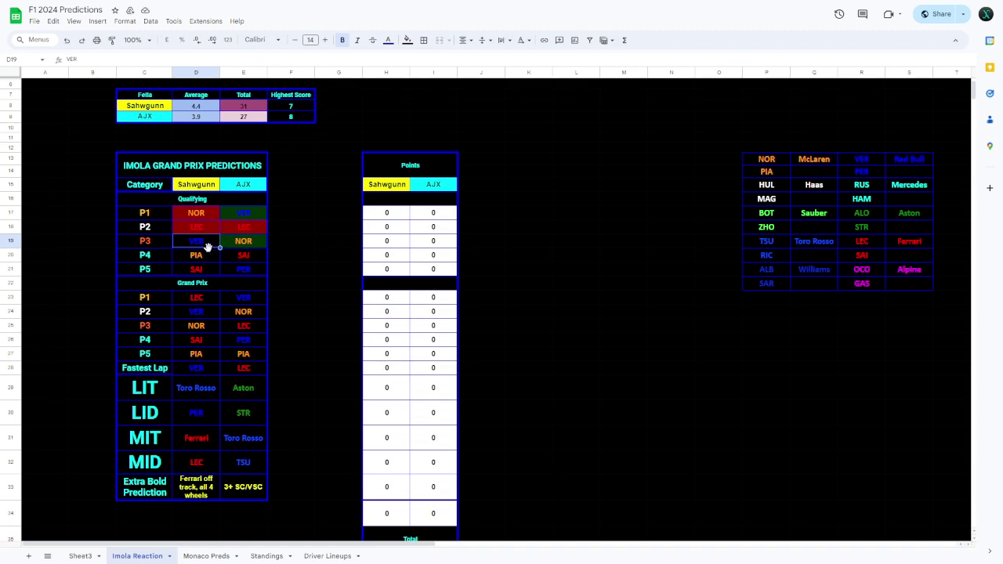
pyautogui.moveTo(211, 244); pyautogui.dragTo(209, 257)
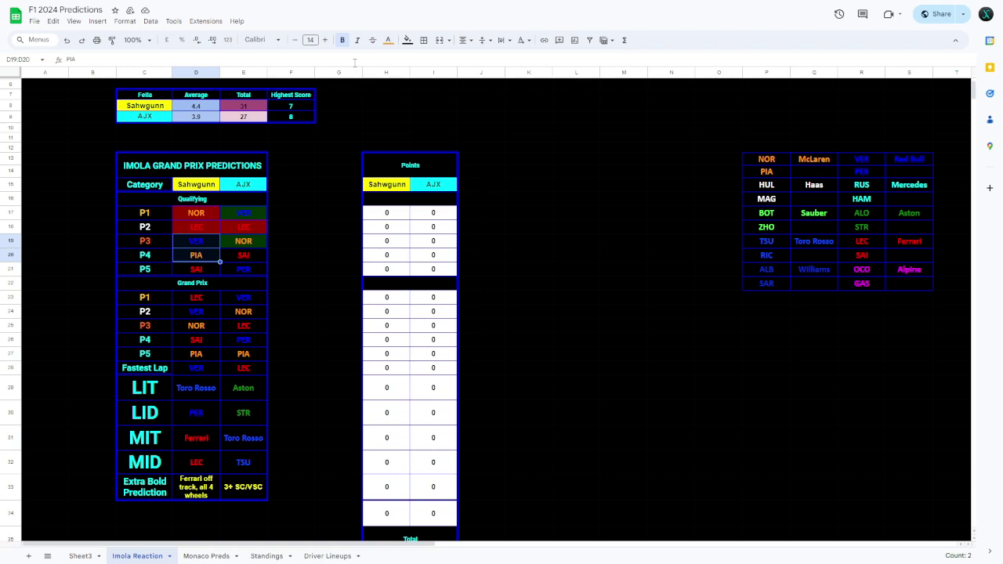
pyautogui.click(407, 40)
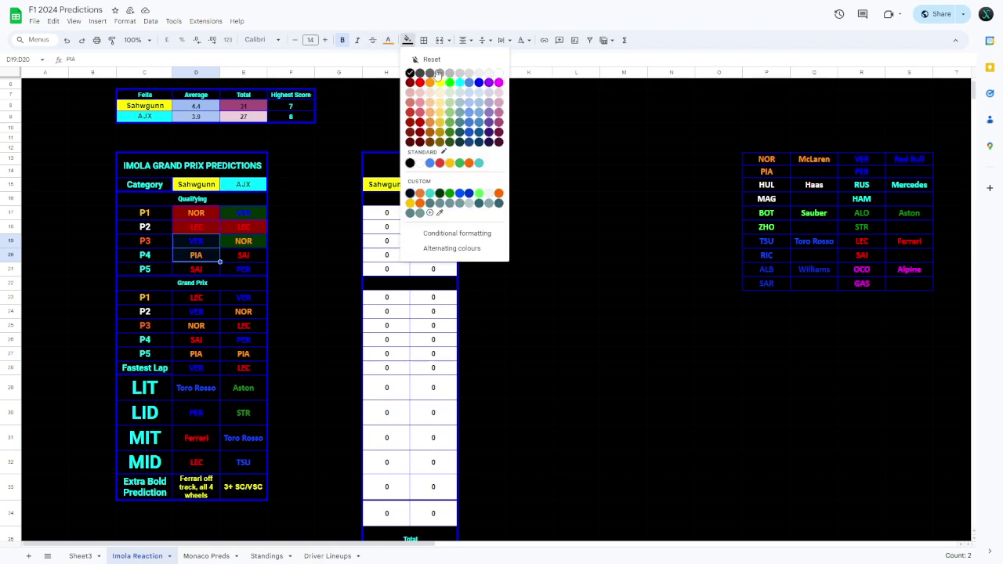
pyautogui.click(420, 132)
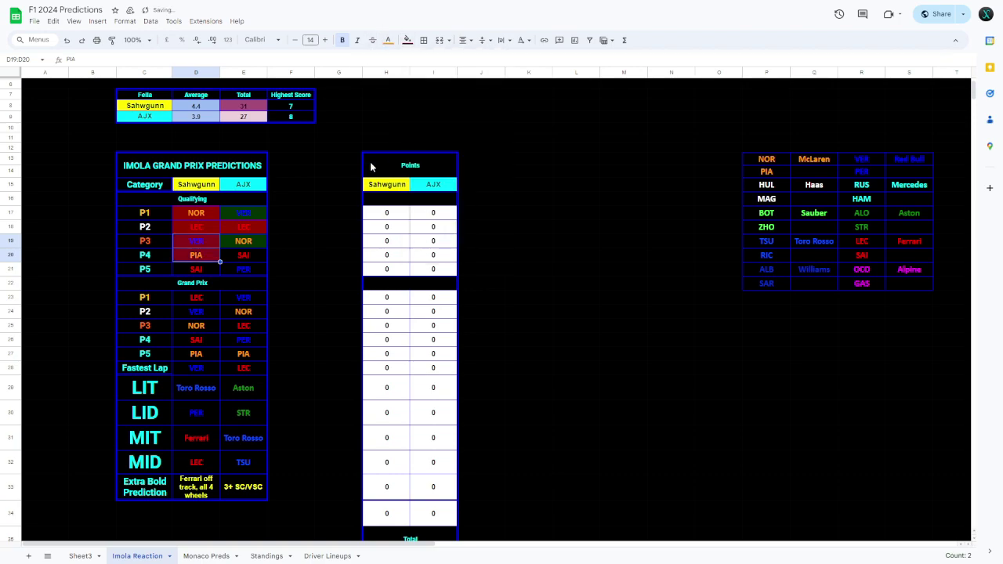
# Step: Fill the SAI pick in D21 dark green and E20:E21 dark red
pyautogui.click(217, 266)
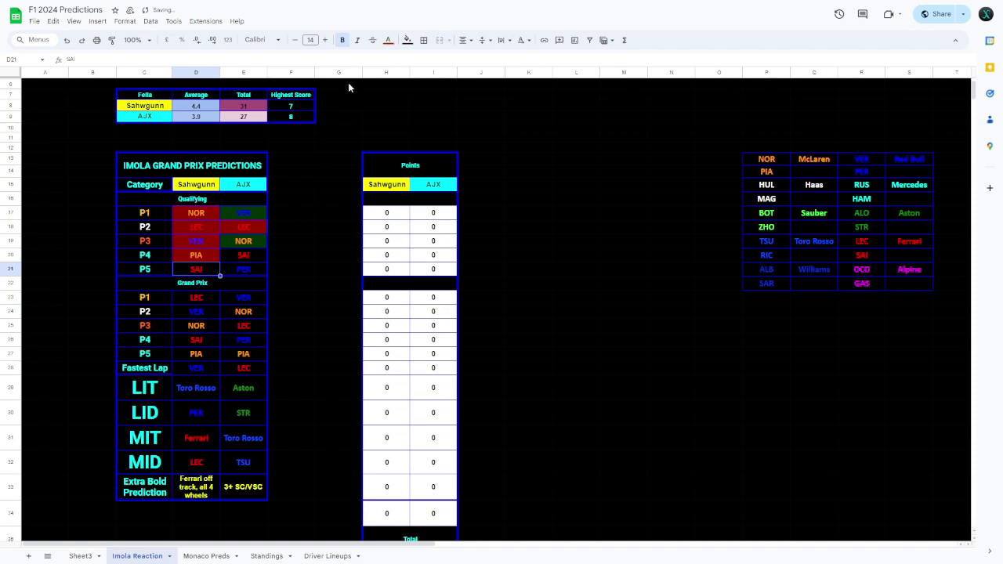
pyautogui.click(407, 40)
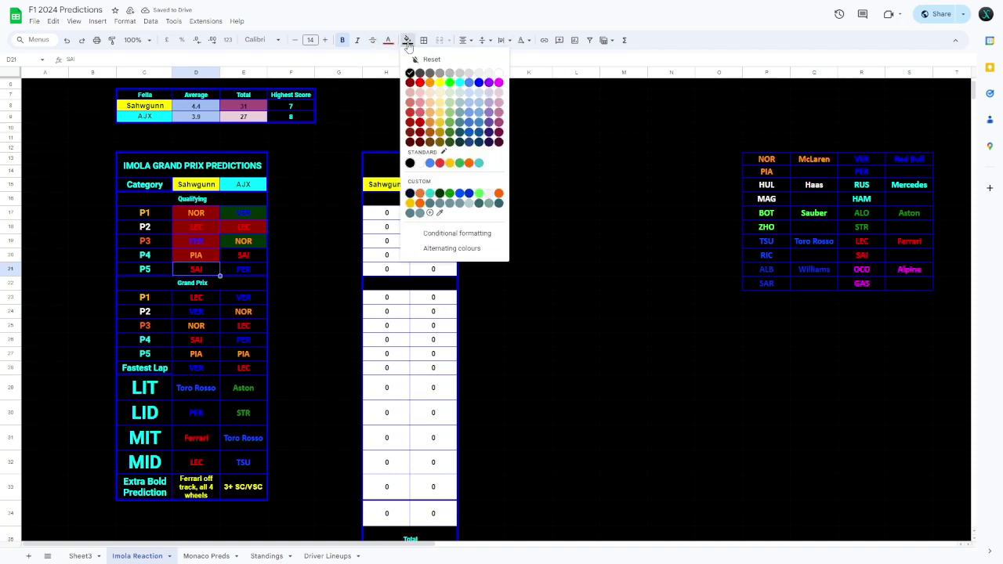
pyautogui.click(440, 194)
pyautogui.moveTo(253, 254); pyautogui.dragTo(256, 266)
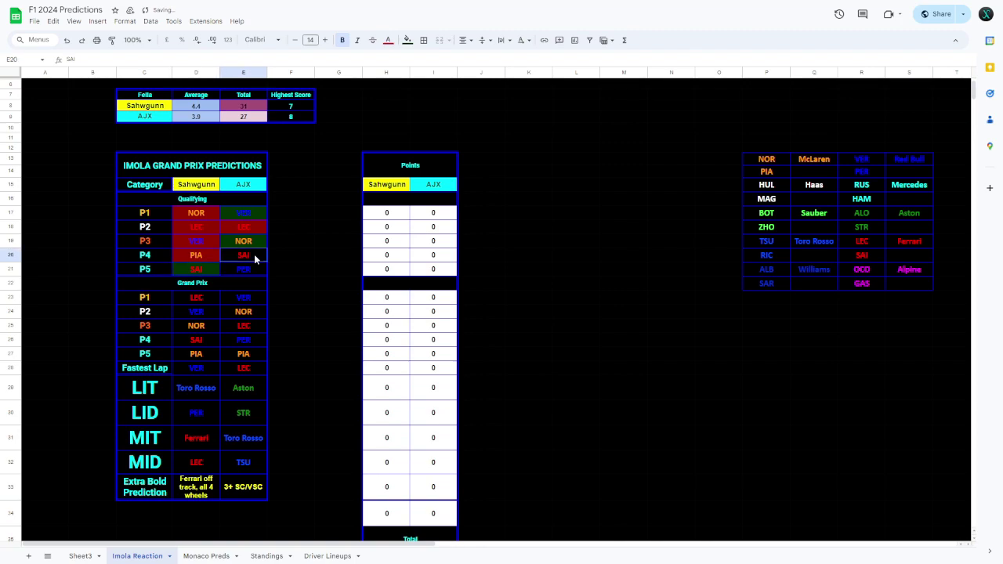
pyautogui.click(407, 39)
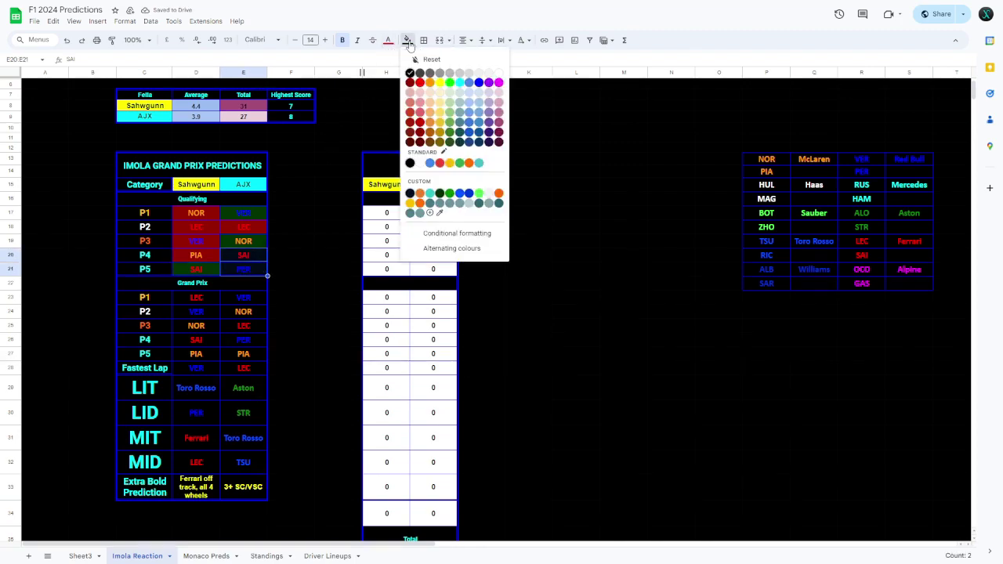
pyautogui.click(420, 132)
pyautogui.click(340, 228)
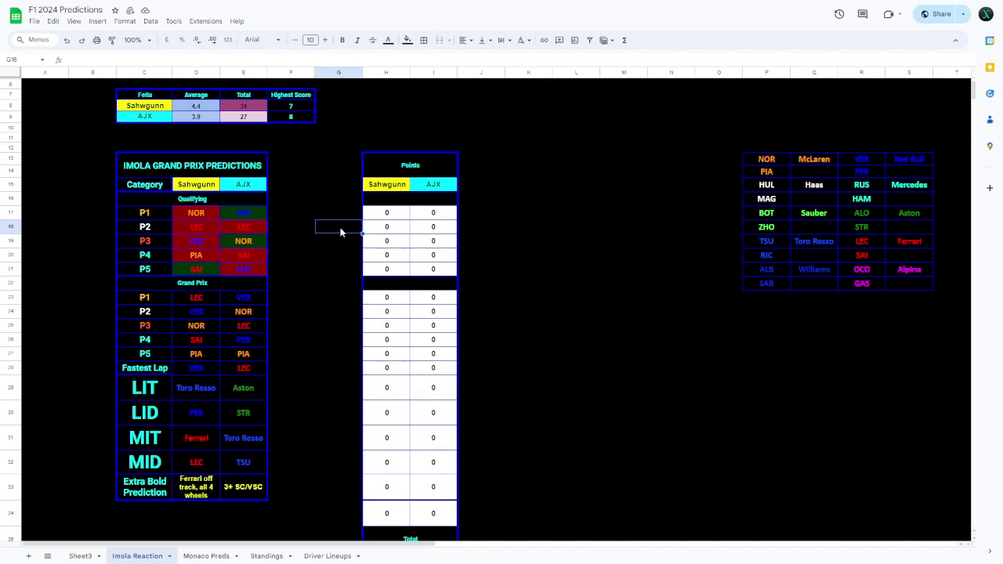
# Step: Fill the second player's correct P1–P3 picks in E23:E25 dark green
pyautogui.click(250, 298)
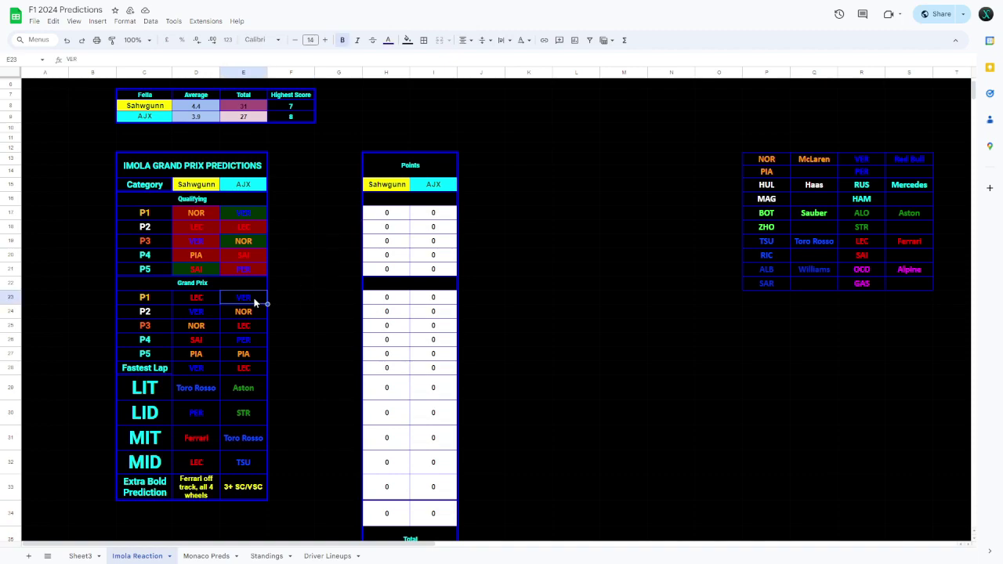
pyautogui.moveTo(254, 303); pyautogui.dragTo(256, 326)
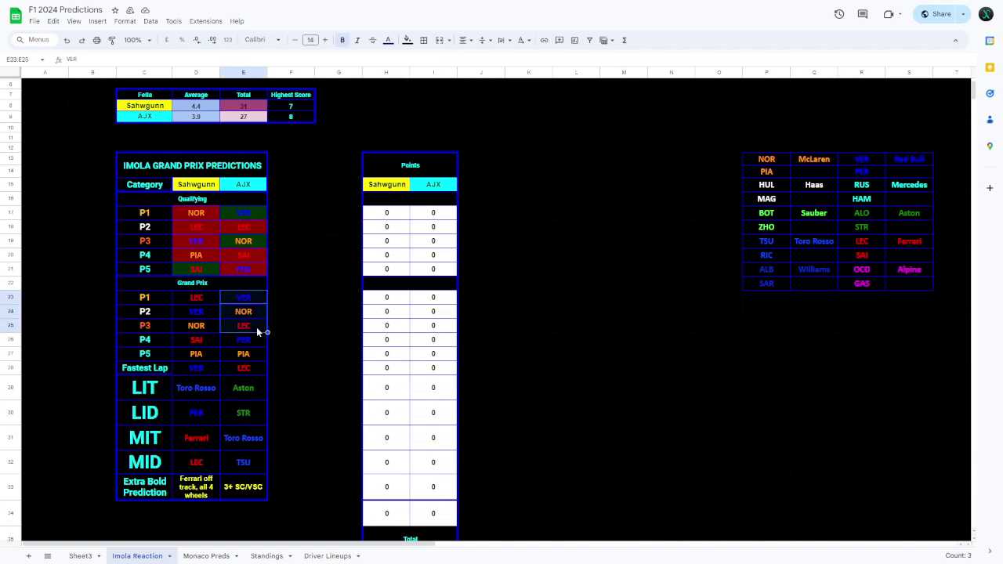
pyautogui.click(407, 40)
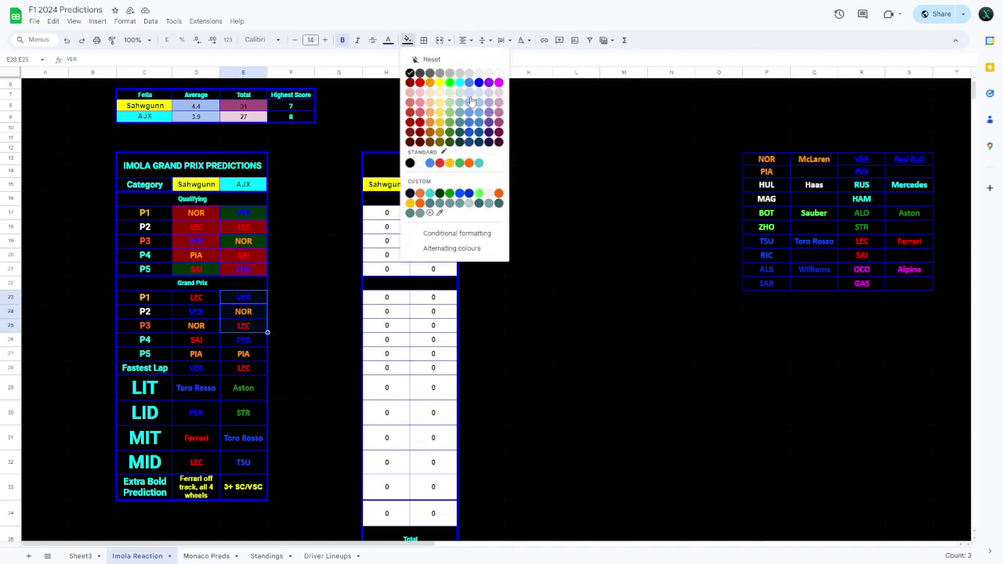
pyautogui.click(441, 194)
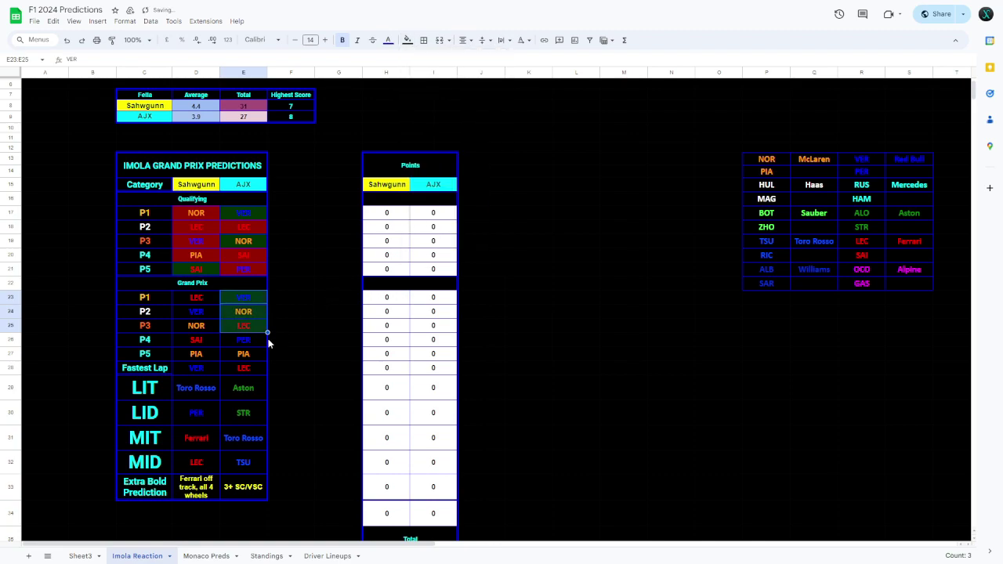
# Step: Fill the wrong picks E26:E27 and all of D23:D27 dark red
pyautogui.moveTo(259, 340); pyautogui.dragTo(258, 353)
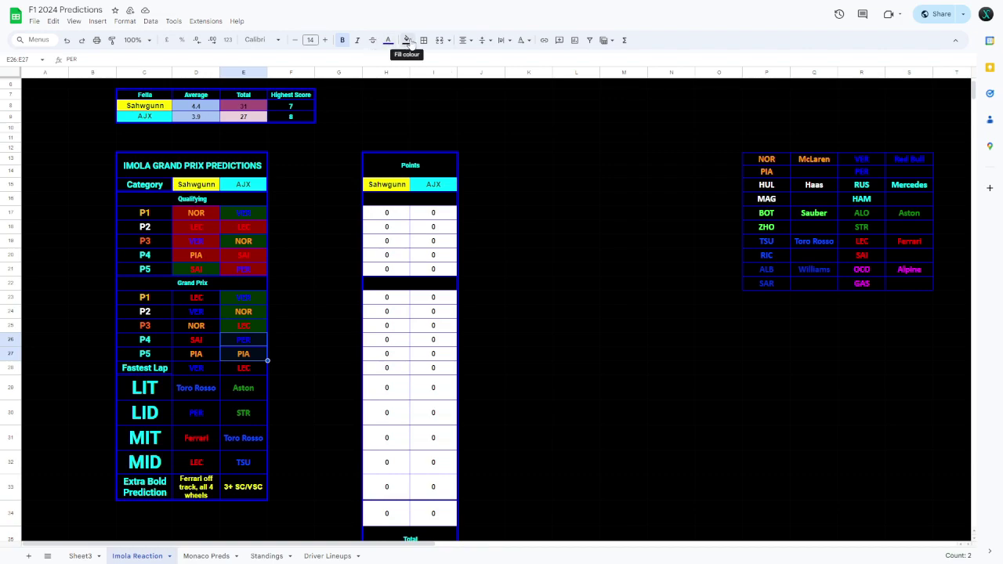
pyautogui.click(407, 41)
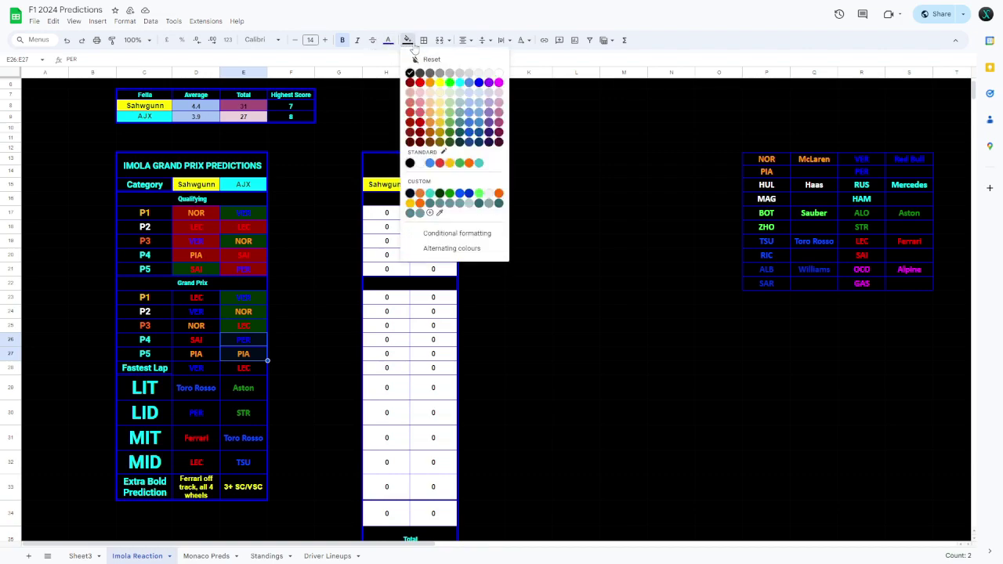
pyautogui.click(421, 134)
pyautogui.click(305, 286)
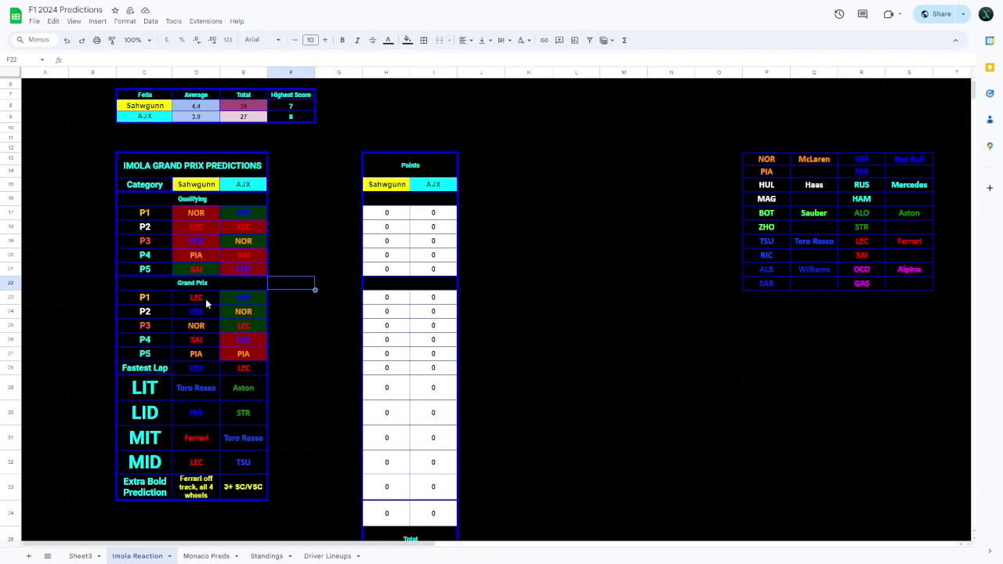
pyautogui.moveTo(205, 298); pyautogui.dragTo(213, 353)
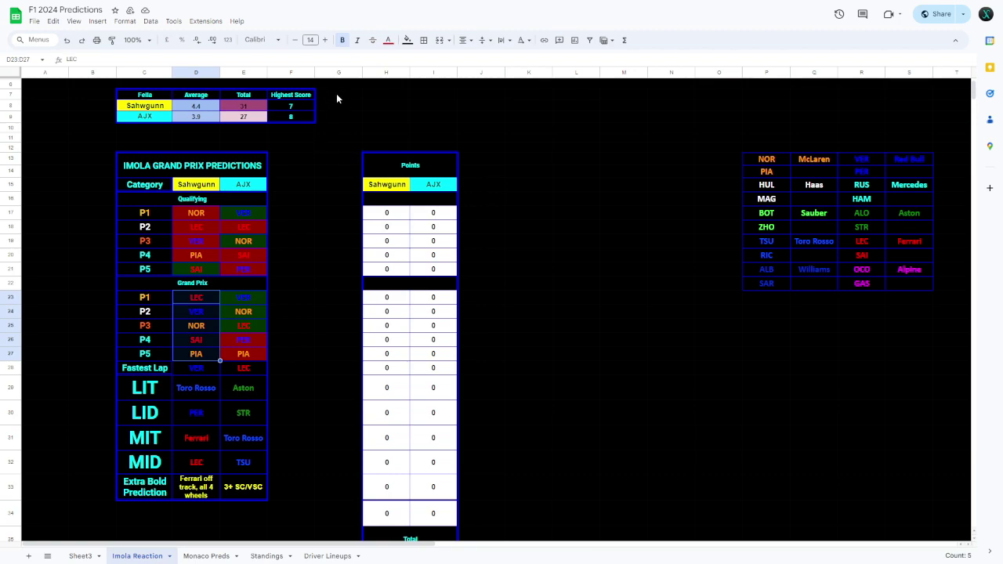
pyautogui.click(407, 40)
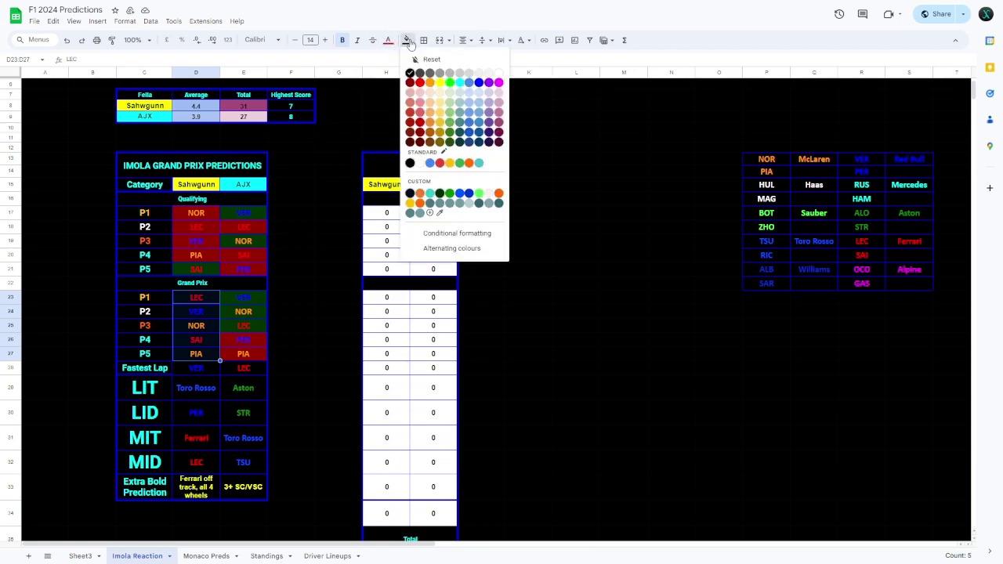
pyautogui.click(419, 131)
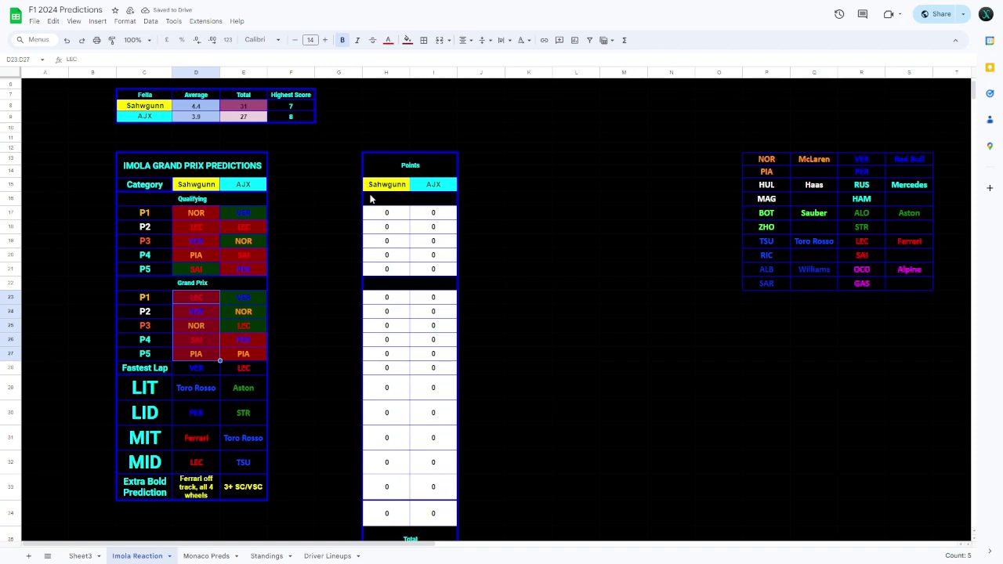
# Step: Enter 1 point in I17, I19, H21, I23, I24 and I25, making race totals 1 and 5
pyautogui.doubleClick(430, 213)
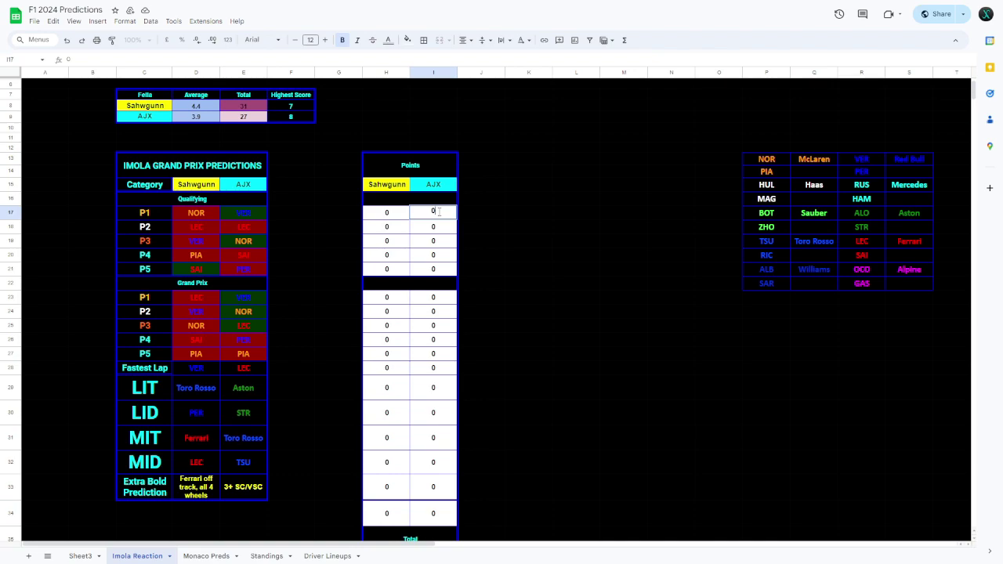
pyautogui.click(434, 240)
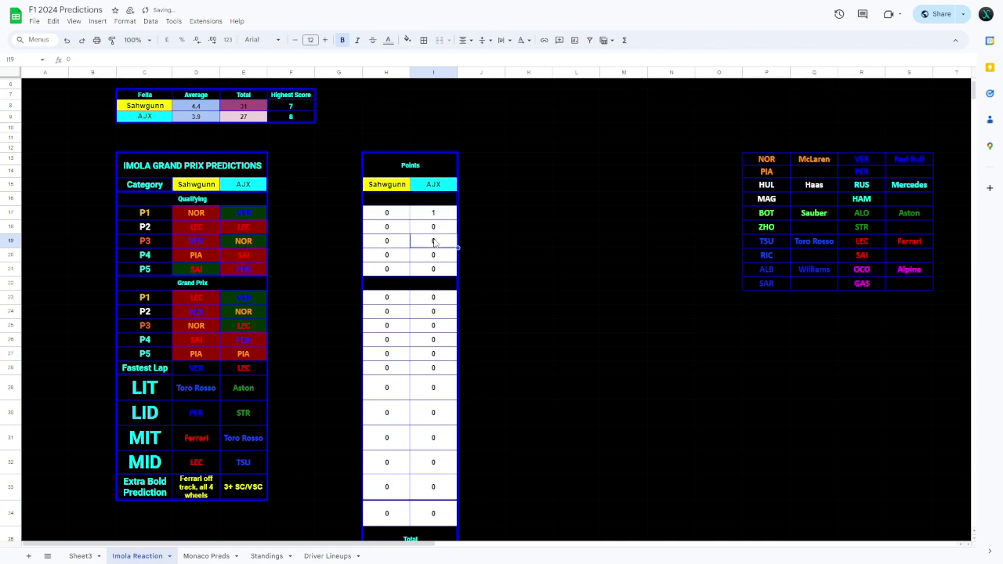
pyautogui.doubleClick(392, 268)
pyautogui.write('1')
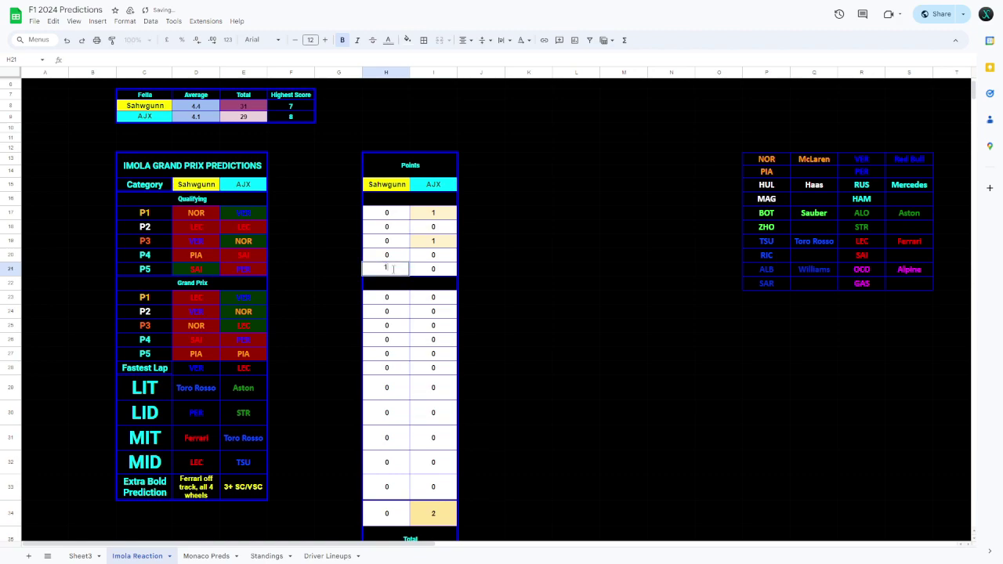
pyautogui.doubleClick(437, 296)
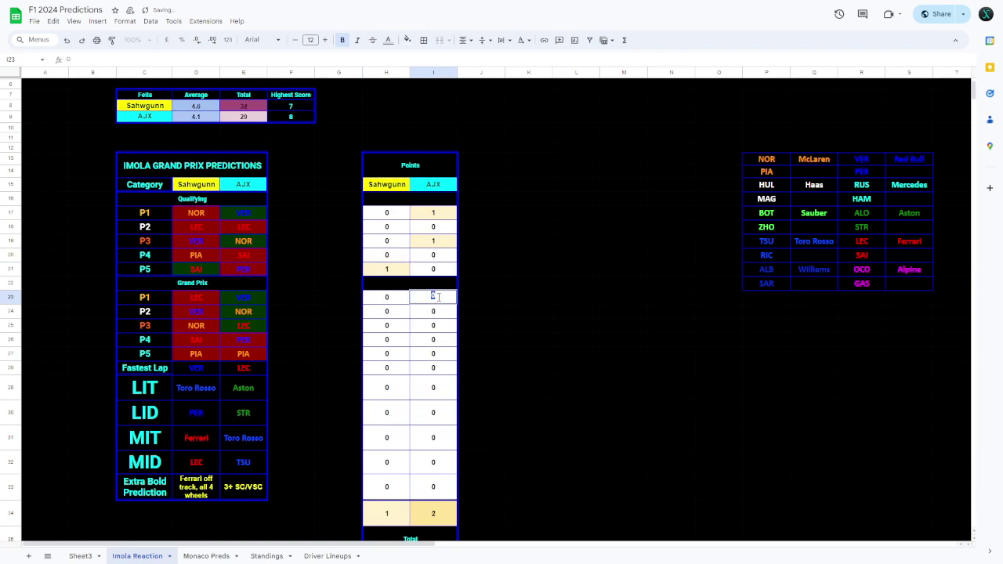
pyautogui.write('1')
pyautogui.doubleClick(442, 312)
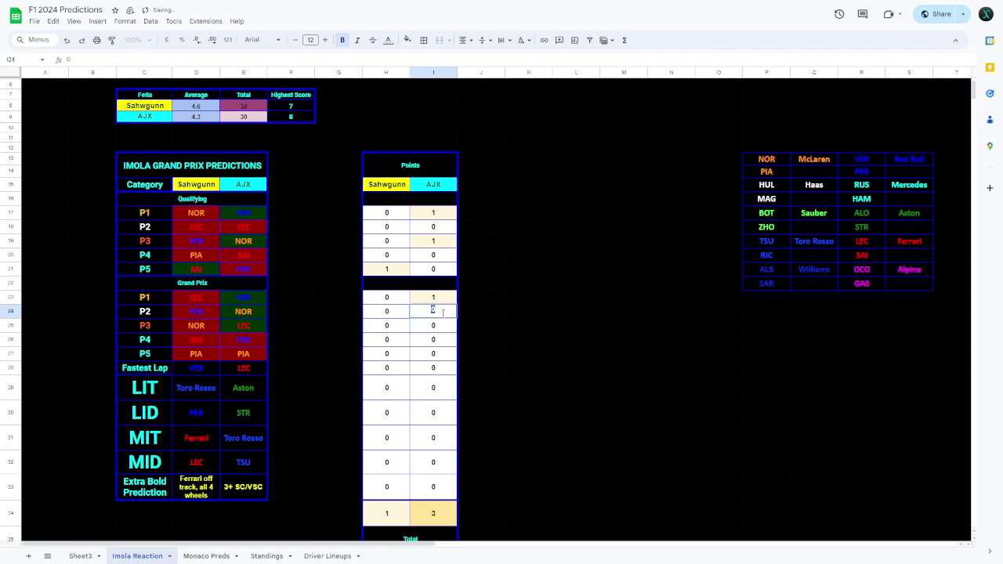
pyautogui.write('1')
pyautogui.doubleClick(439, 324)
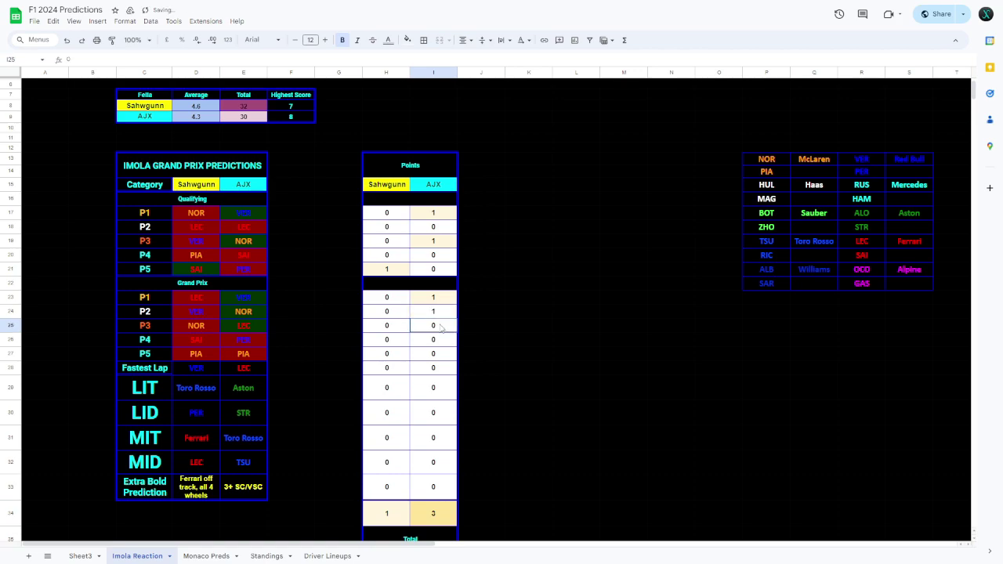
pyautogui.write('1')
pyautogui.click(518, 313)
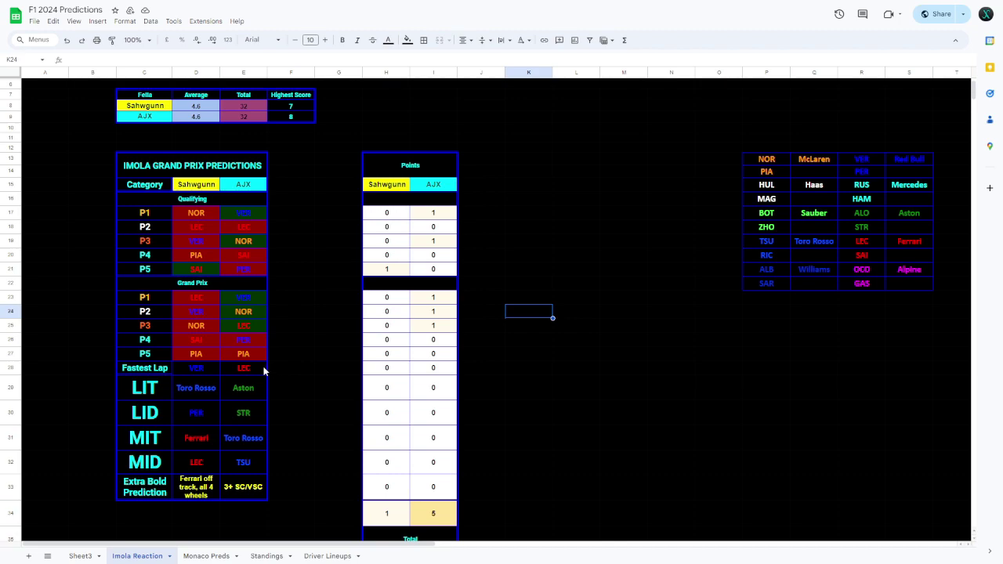
# Step: Fill the VER and LEC Fastest Lap picks in D28:E28 dark red
pyautogui.moveTo(258, 370); pyautogui.dragTo(208, 368)
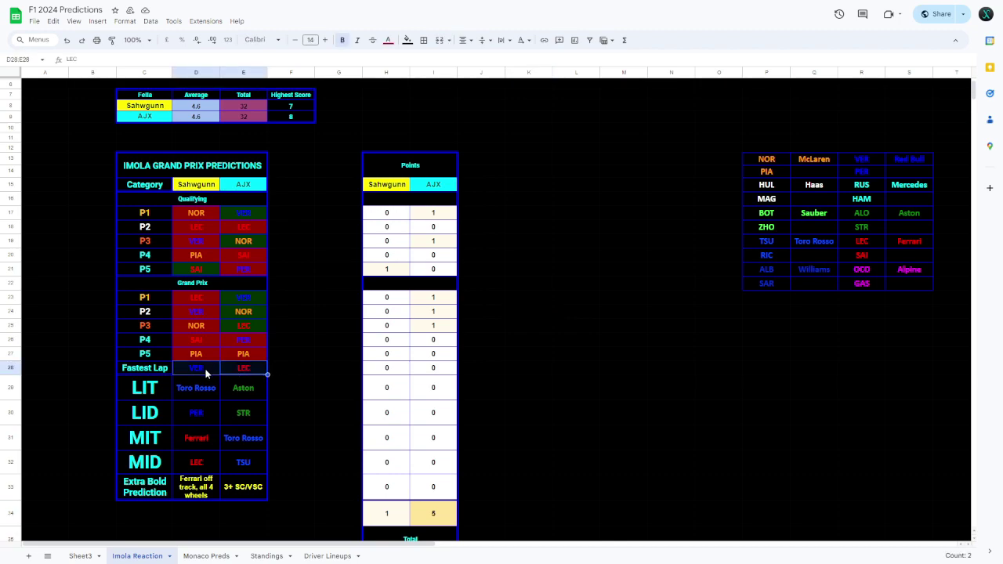
pyautogui.click(407, 40)
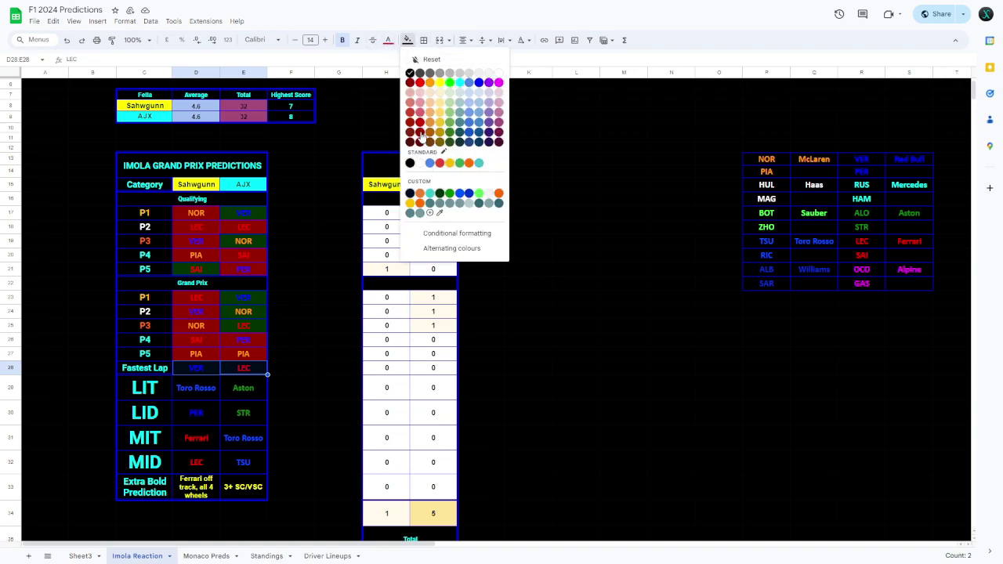
pyautogui.click(420, 132)
pyautogui.click(512, 203)
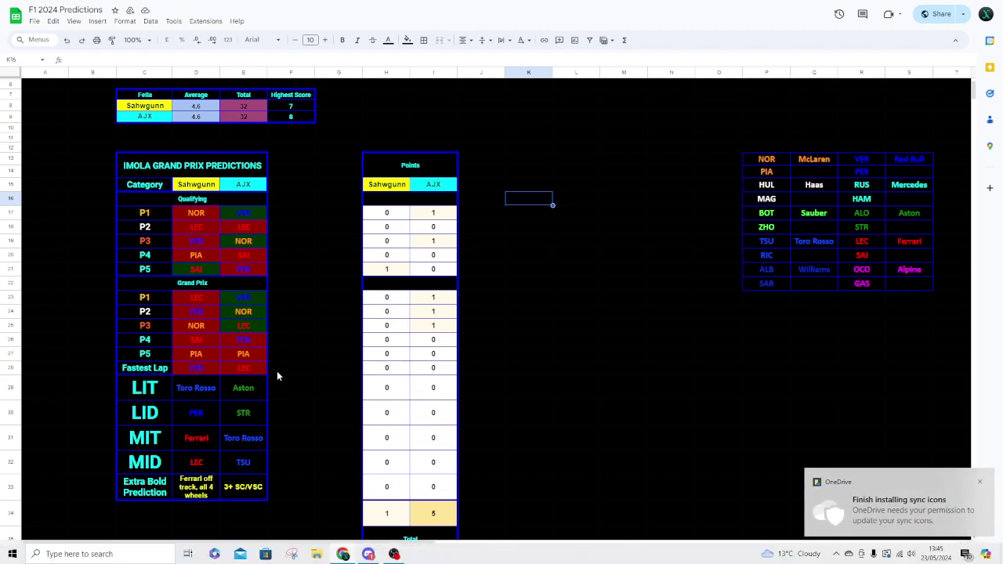
# Step: Fill the Toro Rosso and Aston LIT picks in D29:E29 dark red
pyautogui.click(509, 317)
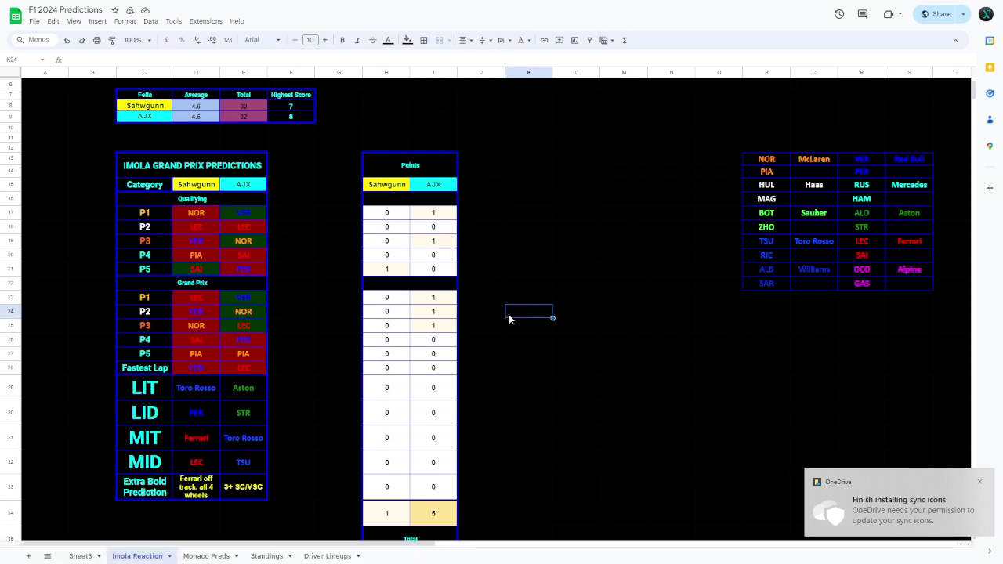
pyautogui.press('F11')
pyautogui.press('F11')
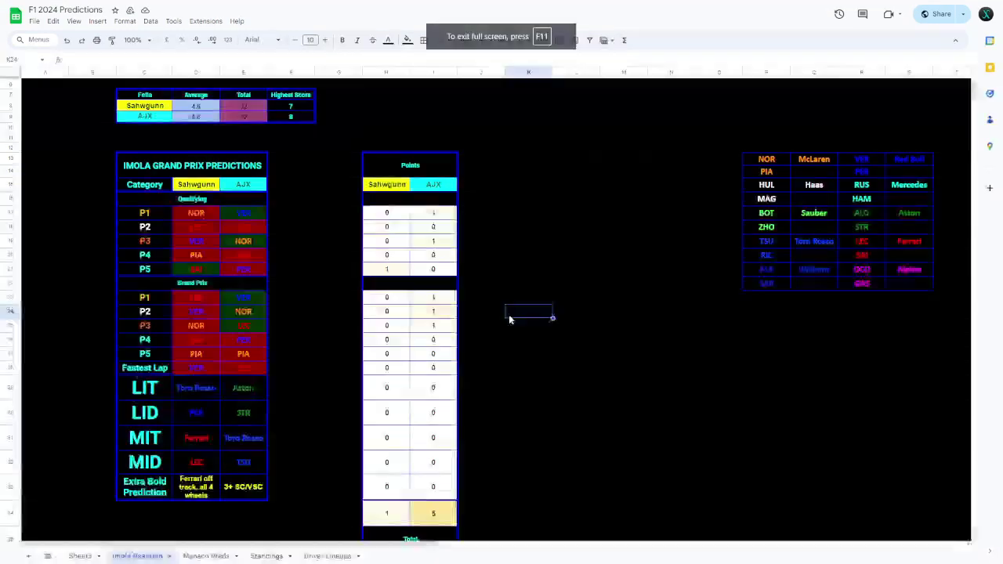
pyautogui.press('F11')
pyautogui.press('F11')
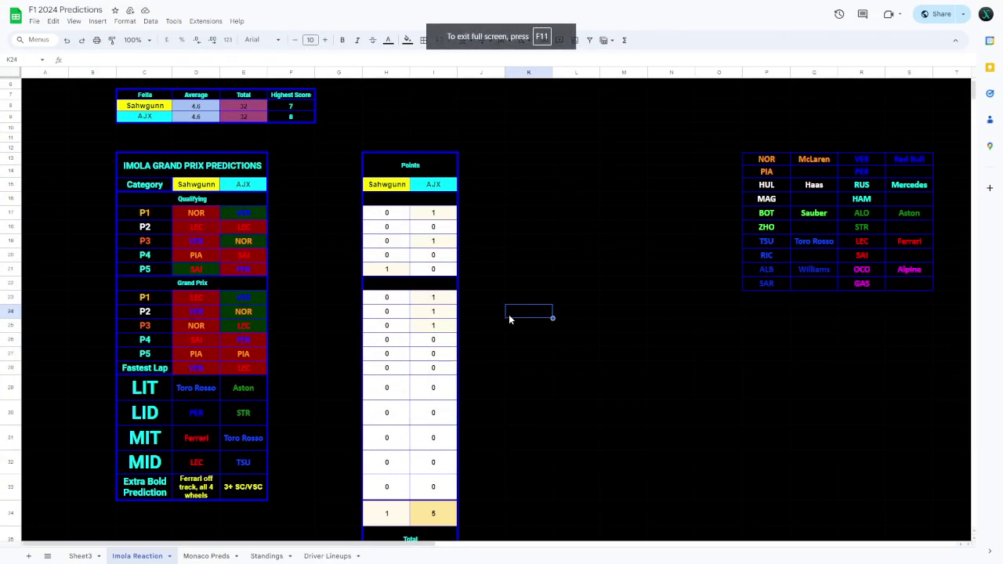
pyautogui.moveTo(196, 387); pyautogui.dragTo(231, 392)
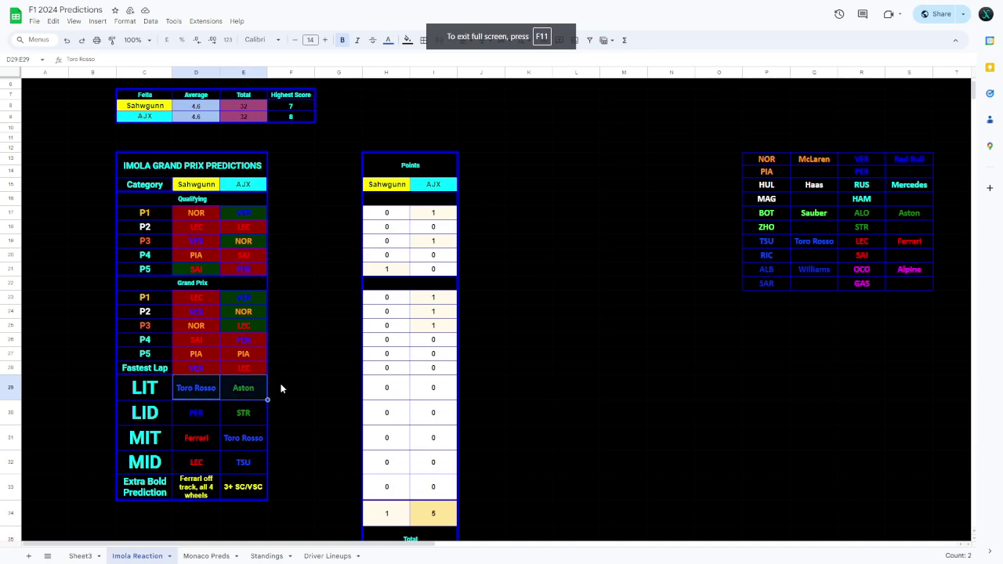
pyautogui.click(407, 40)
pyautogui.click(419, 131)
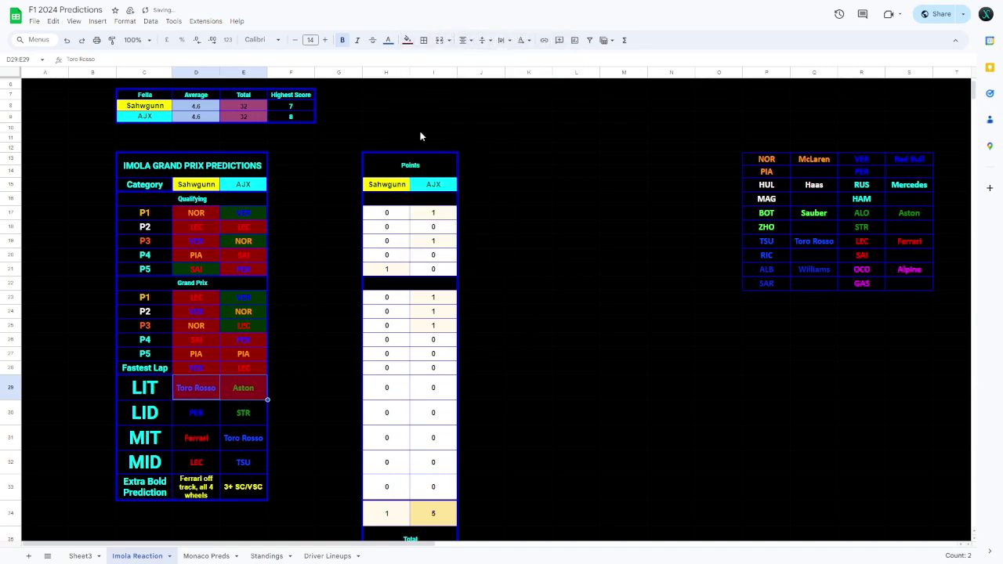
pyautogui.click(342, 342)
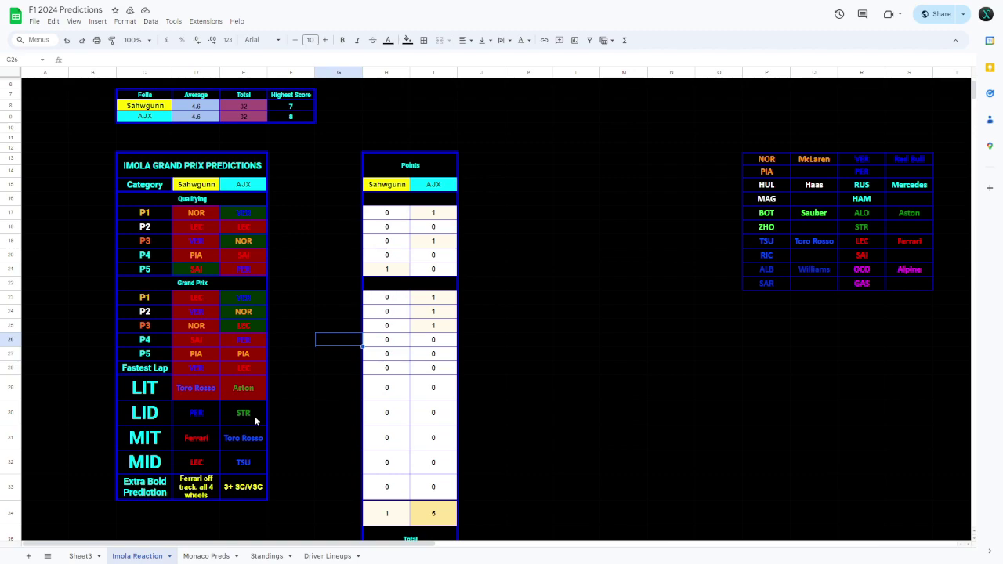
# Step: Fill the VER and STR LID picks in D30:E30 dark red
pyautogui.moveTo(254, 416); pyautogui.dragTo(215, 417)
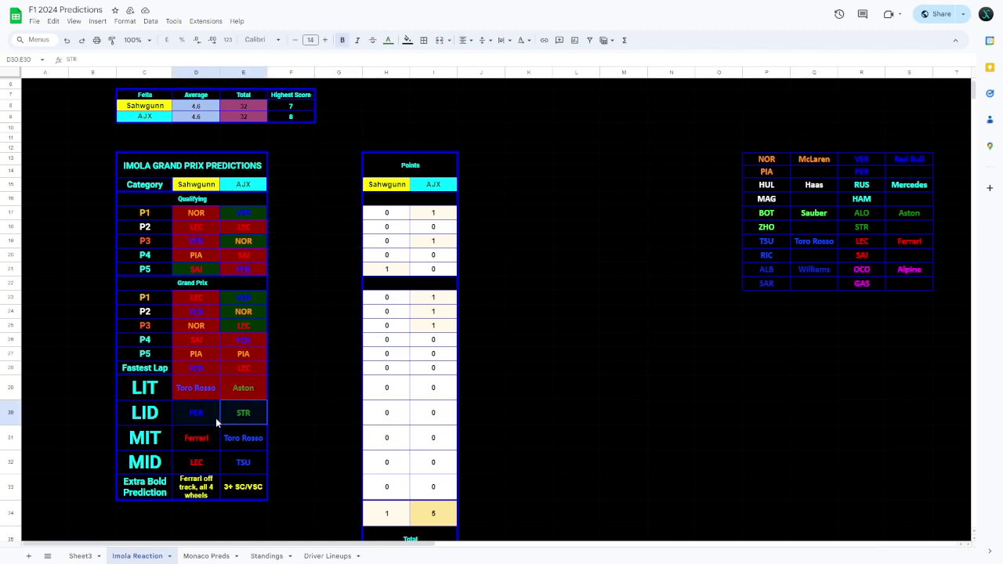
pyautogui.click(408, 40)
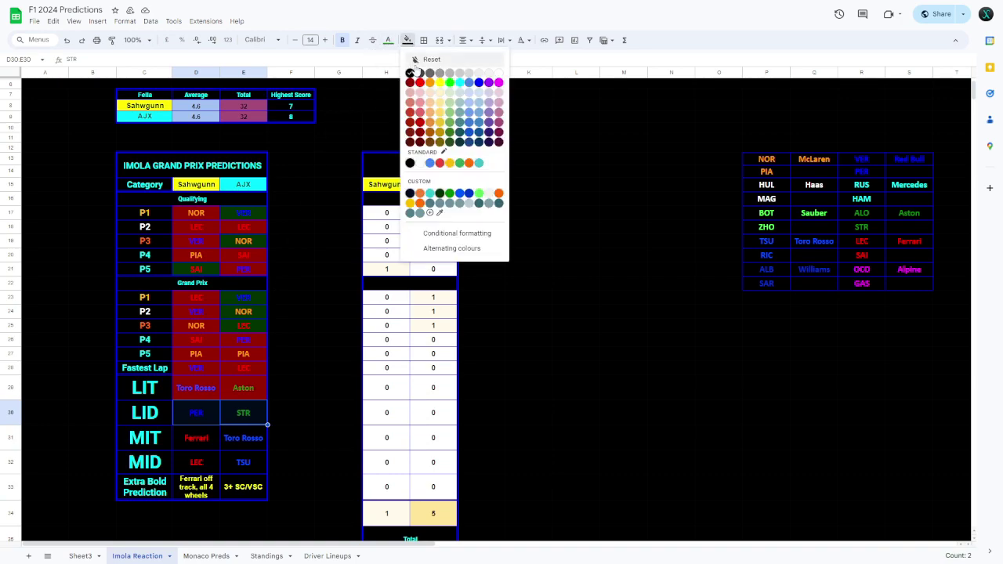
pyautogui.click(420, 134)
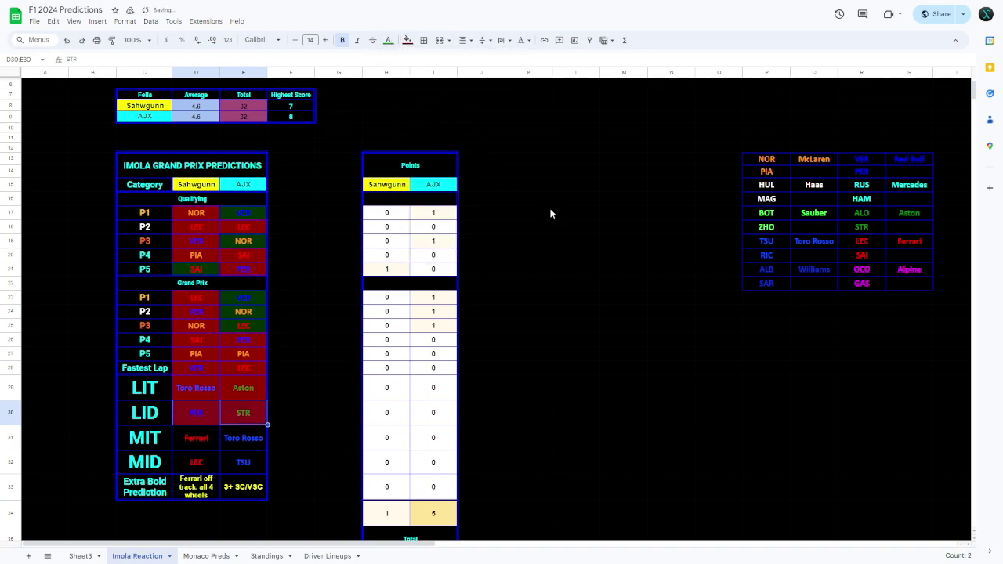
pyautogui.click(365, 289)
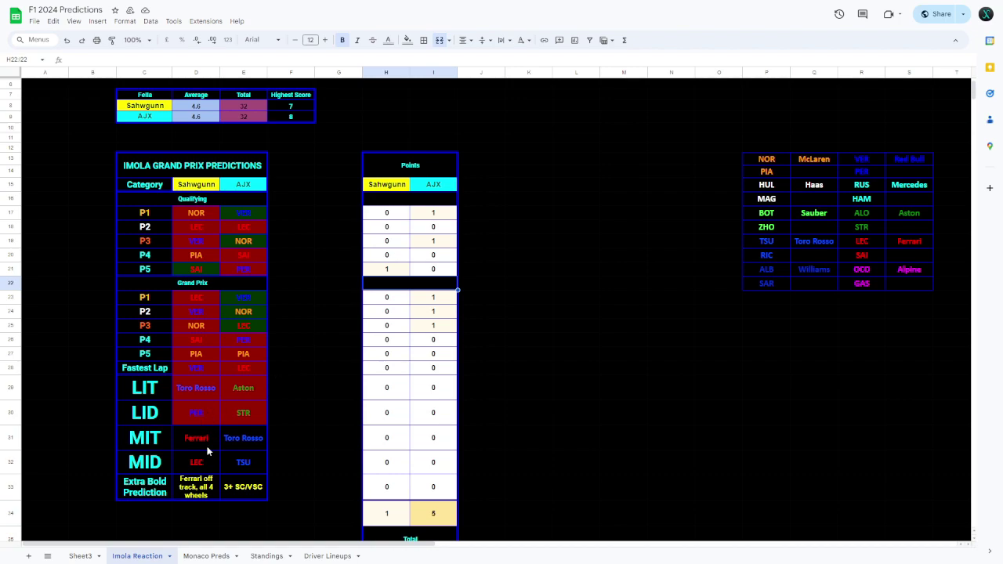
# Step: Fill the MIT picks (Ferrari, Toro Rosso) and MID picks (LEC, TSU) dark red
pyautogui.moveTo(209, 445); pyautogui.dragTo(239, 440)
pyautogui.click(407, 40)
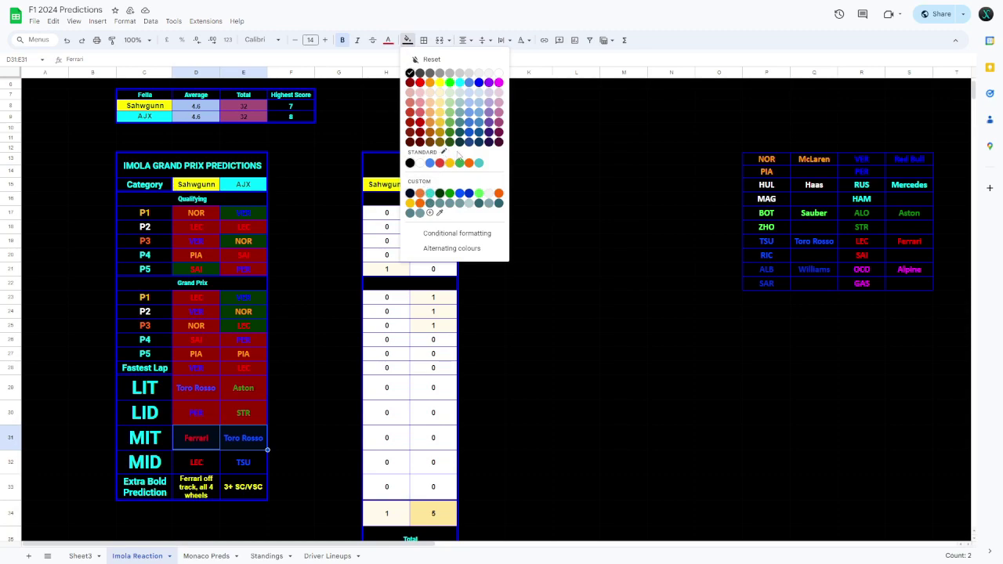
pyautogui.click(420, 132)
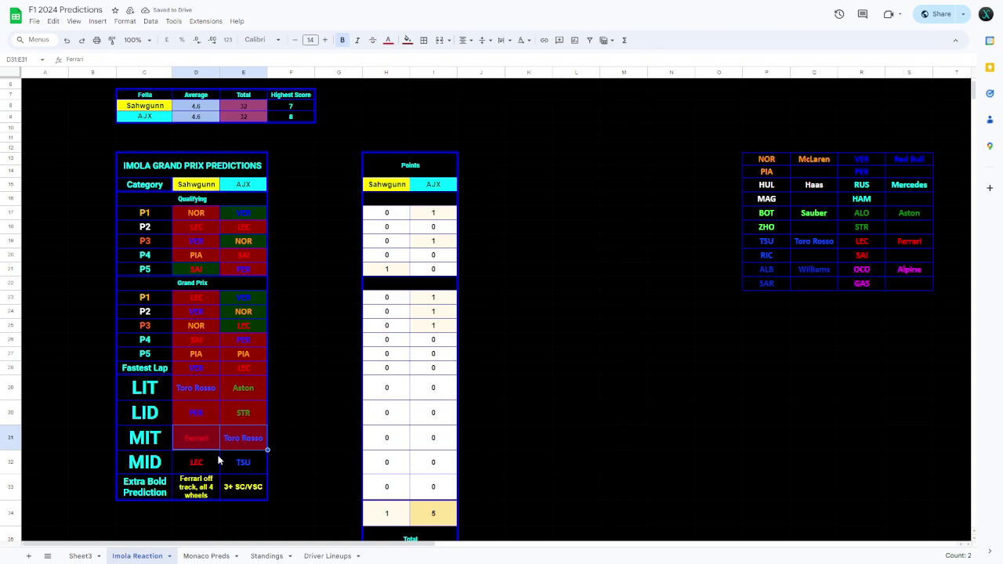
pyautogui.moveTo(207, 462); pyautogui.dragTo(234, 464)
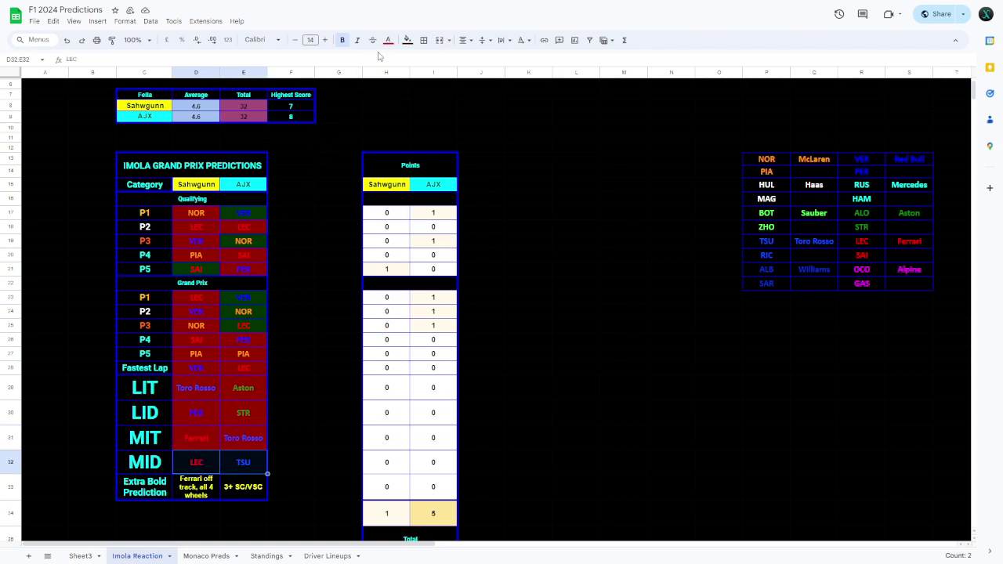
pyautogui.click(408, 40)
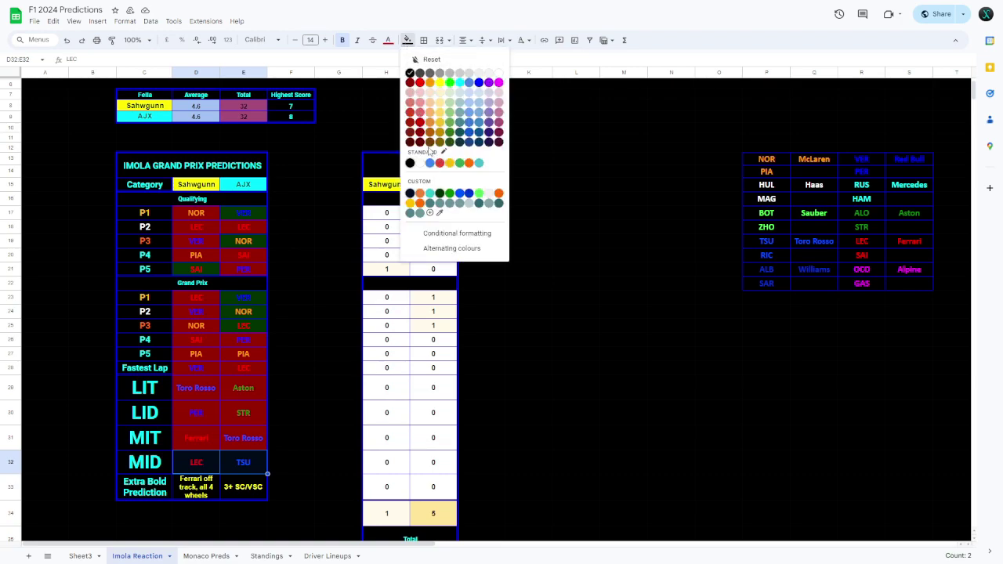
pyautogui.click(420, 131)
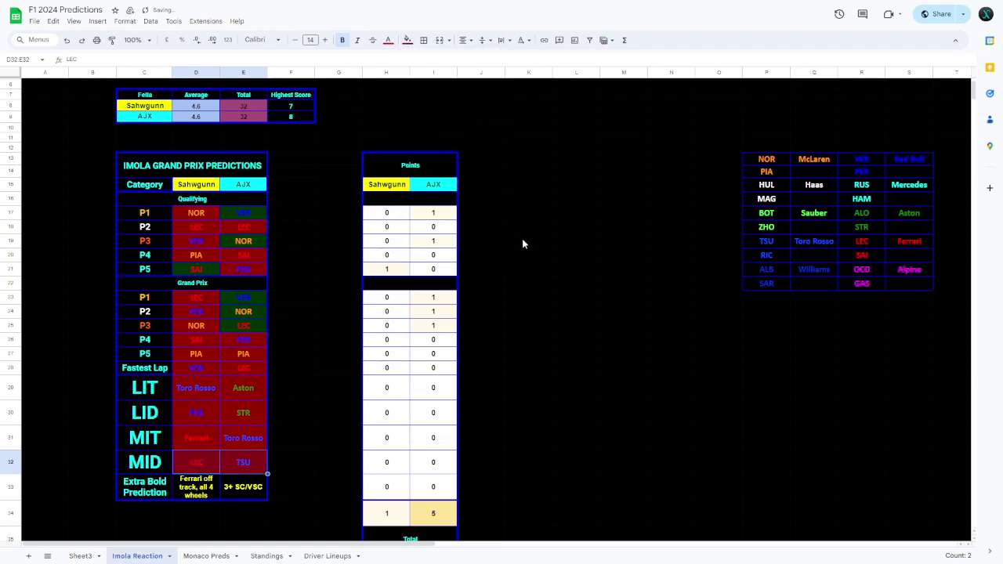
pyautogui.click(370, 374)
pyautogui.click(342, 373)
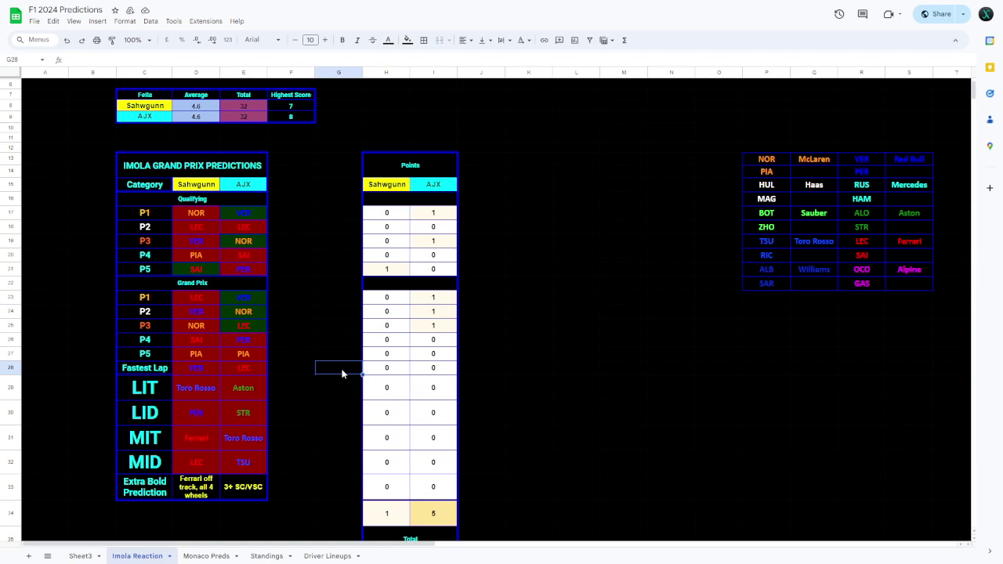
# Step: Fill the 3+ SC/VSC bold prediction in E33 dark red
pyautogui.click(257, 484)
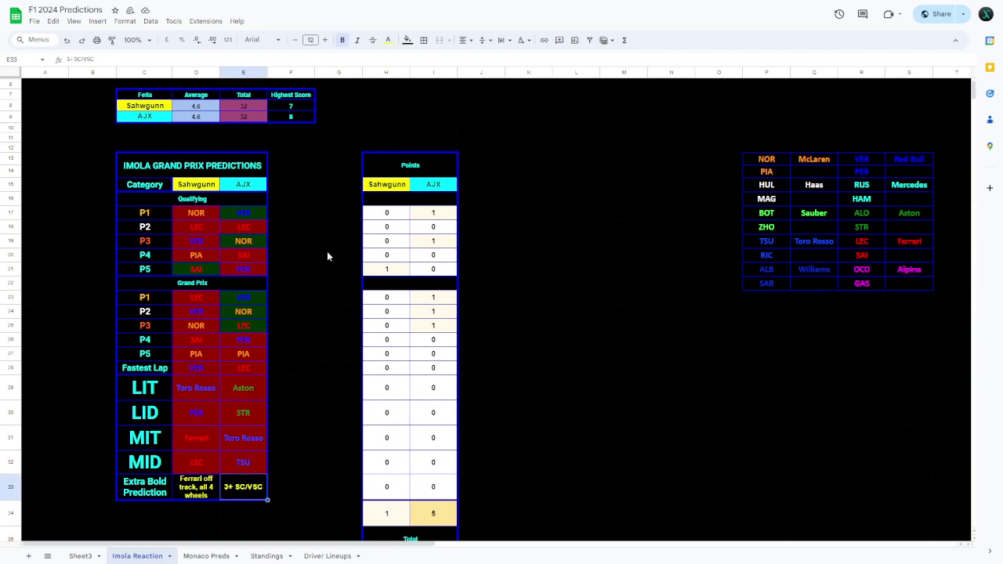
pyautogui.click(406, 40)
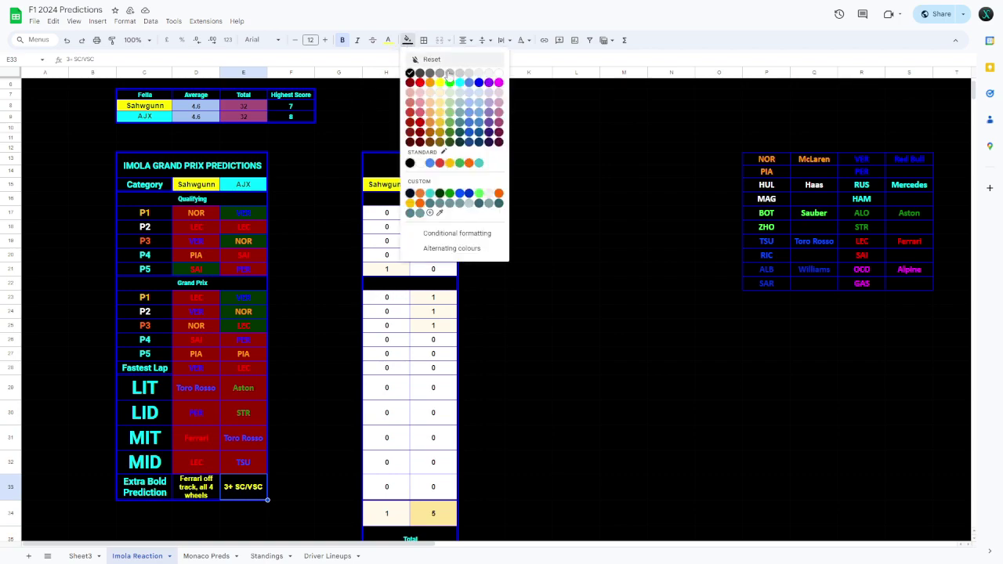
pyautogui.click(420, 131)
pyautogui.click(545, 244)
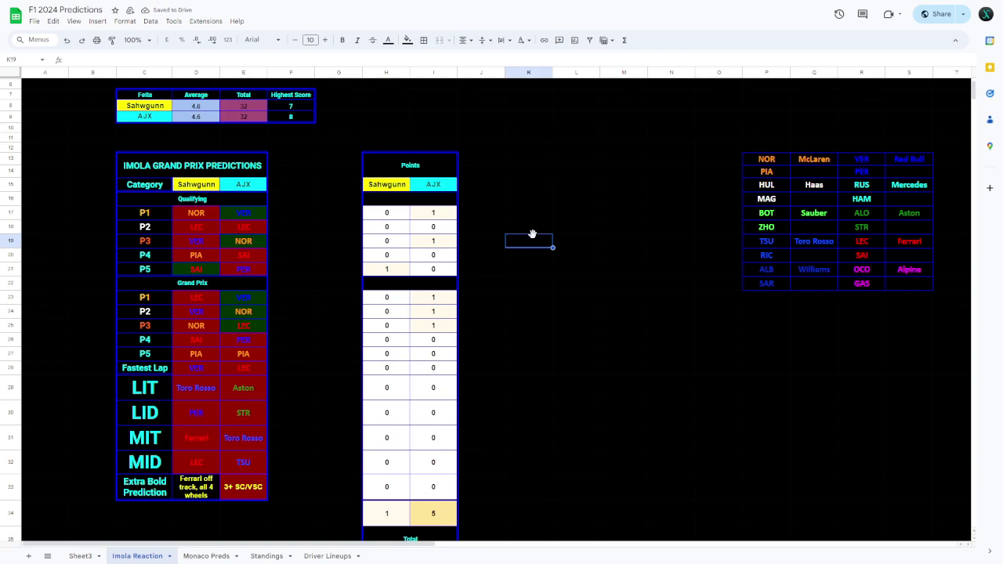
# Step: Fill the Ferrari off track prediction in D33 green
pyautogui.click(211, 485)
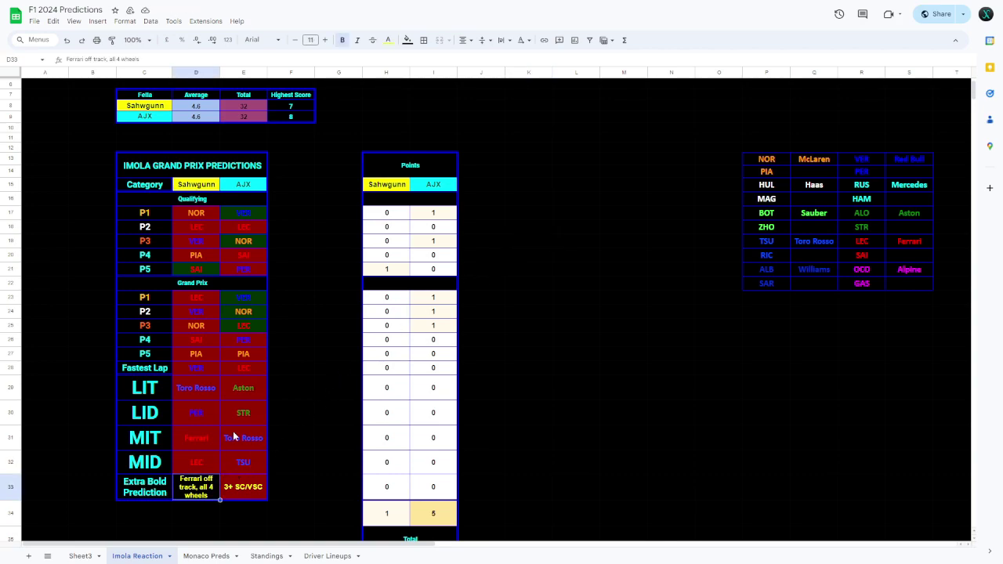
pyautogui.click(407, 43)
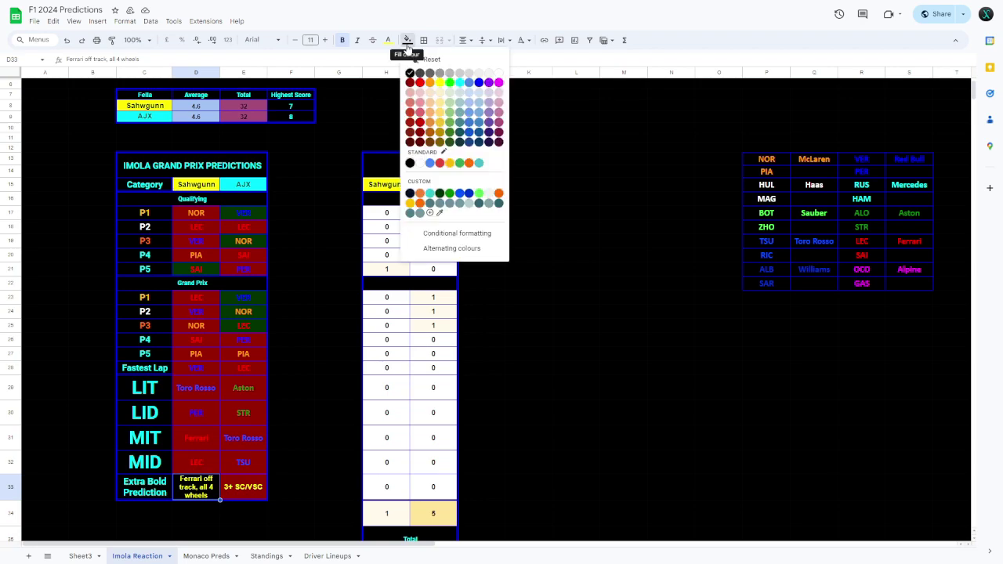
pyautogui.click(441, 193)
pyautogui.click(529, 200)
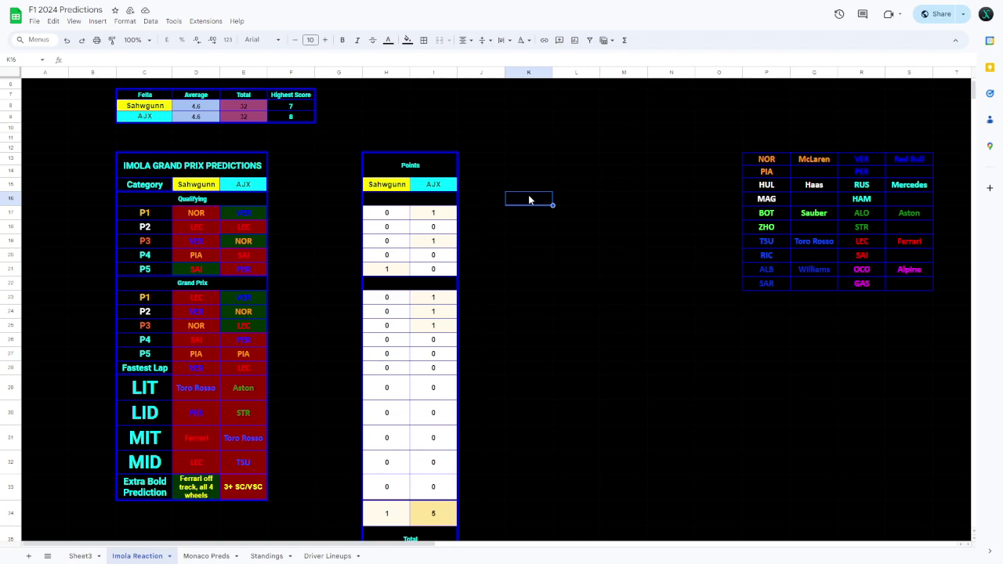
# Step: Enter 1 point in H33, raising that column's total to 2
pyautogui.doubleClick(390, 492)
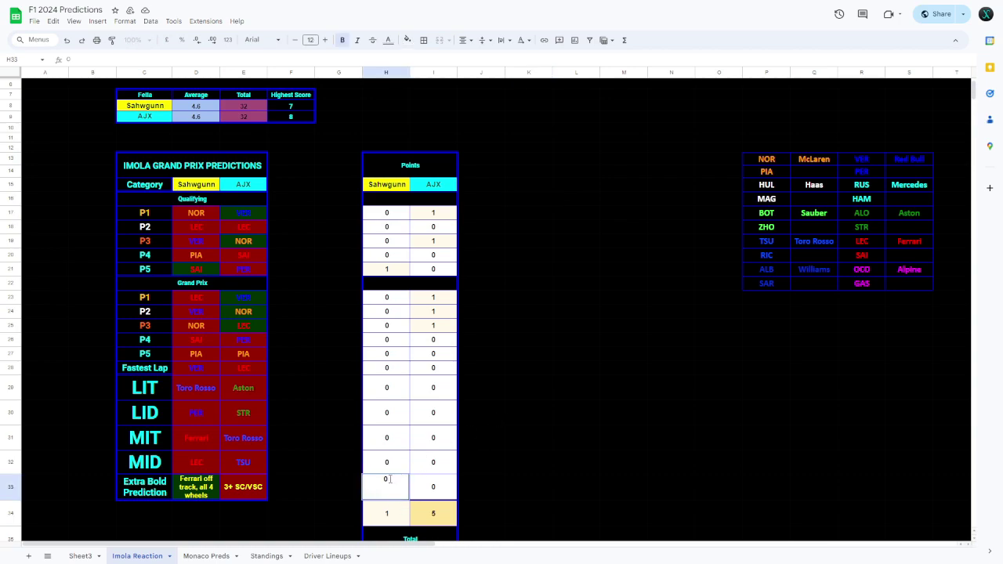
pyautogui.write('1')
pyautogui.click(578, 379)
pyautogui.scroll(-3, 517, 369)
pyautogui.scroll(3, 517, 369)
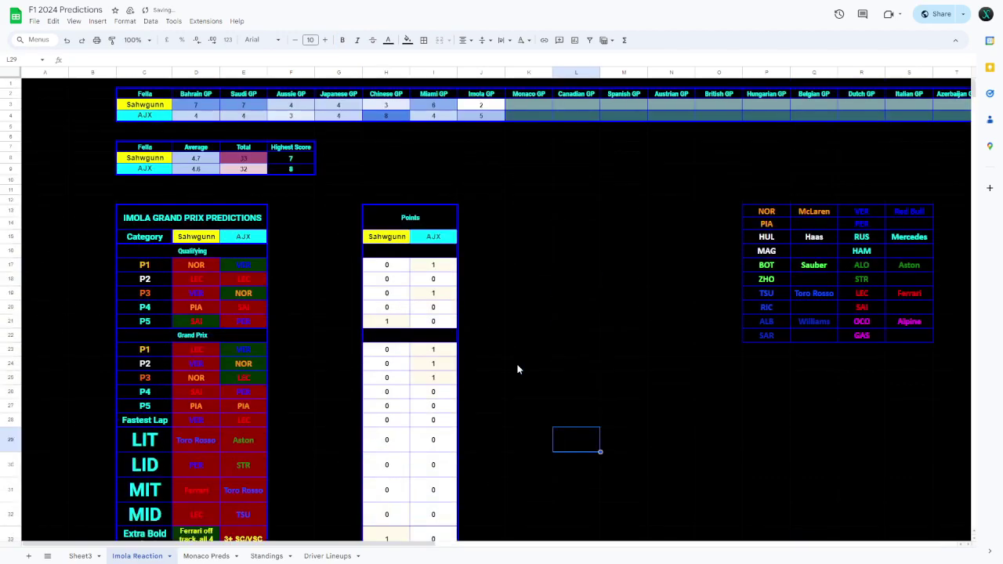
pyautogui.scroll(-1, 517, 369)
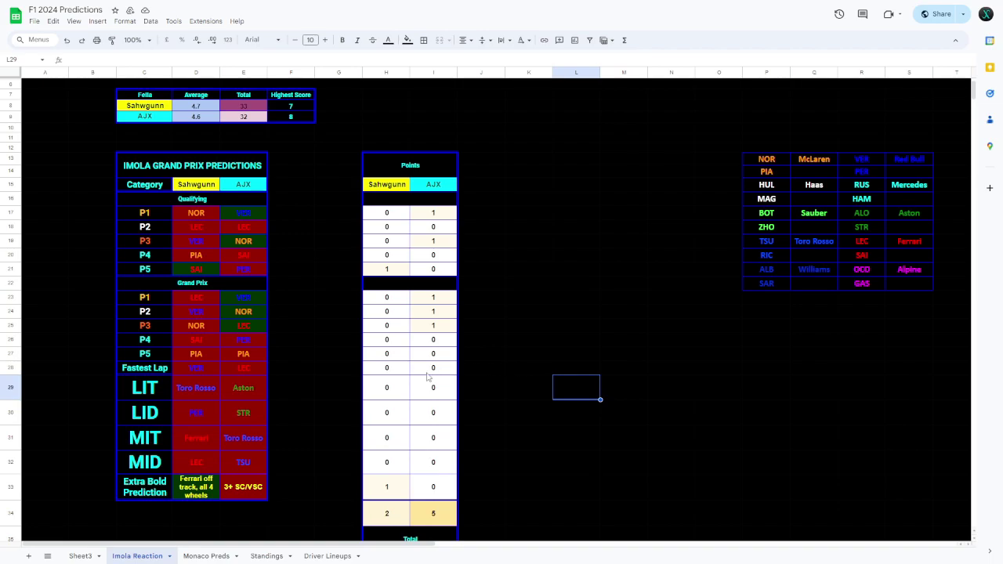
pyautogui.scroll(-3, 420, 404)
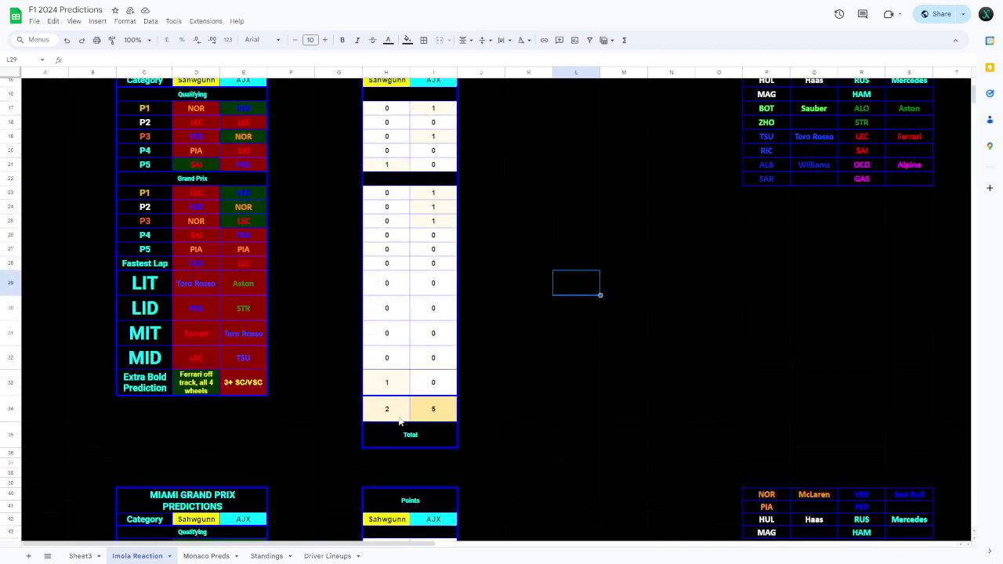
pyautogui.scroll(5, 399, 421)
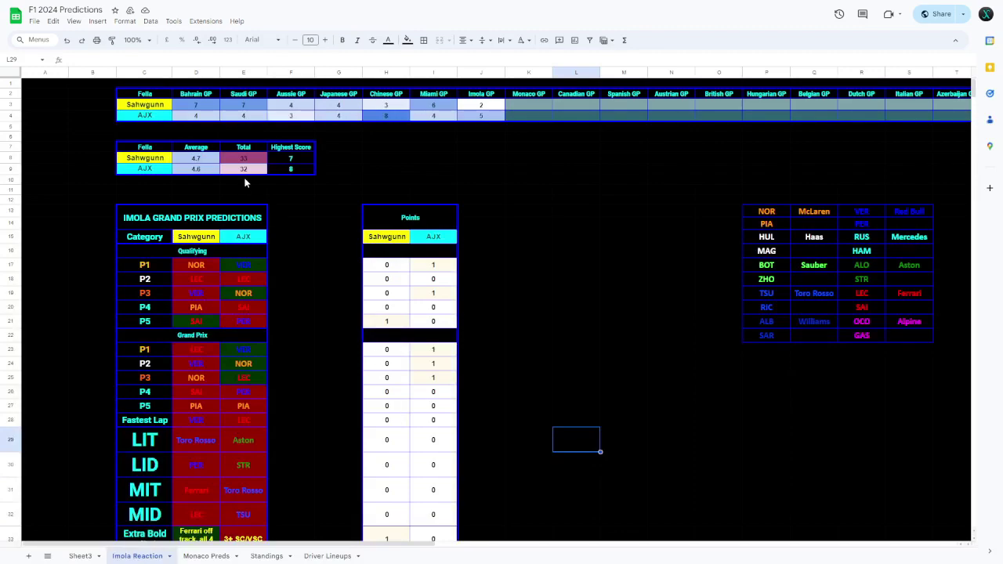